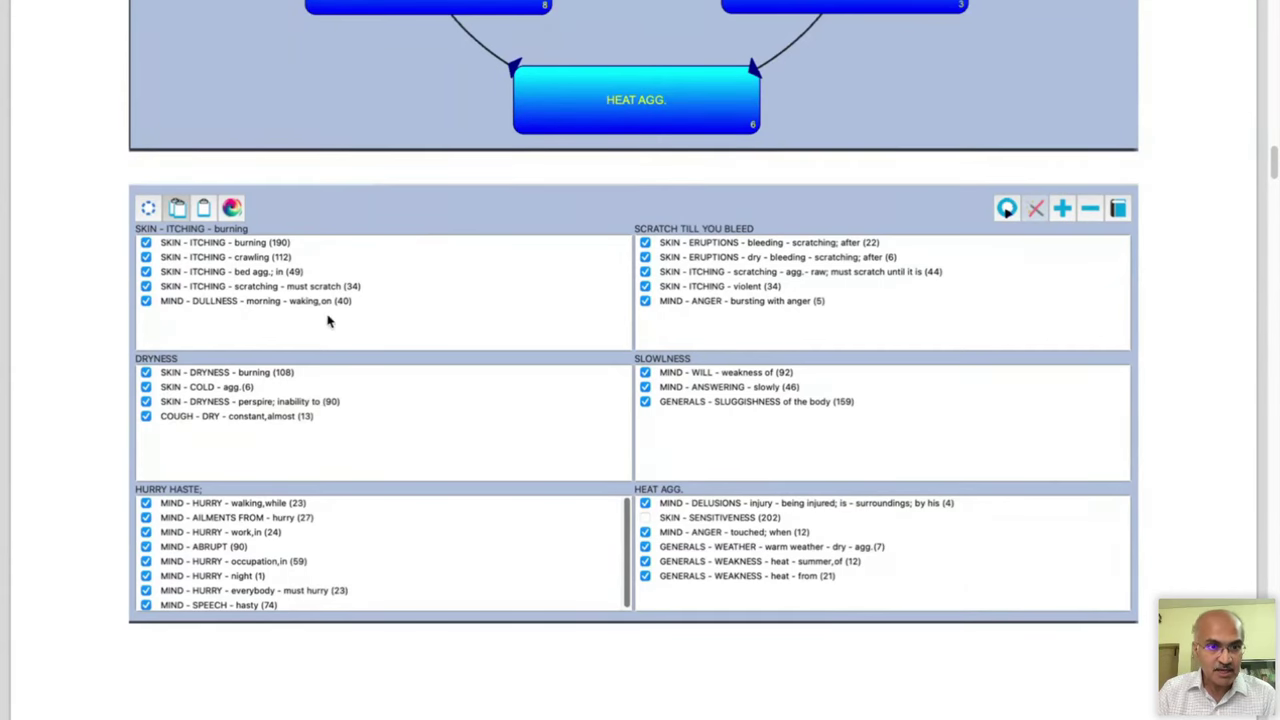
Step: Review the rubrics listed under each of the six fundamental segments in the document, including the unchecked SKIN - SENSITIVENESS under HEAT AGG
scroll(334, 337, "down", 4)
scroll(334, 337, "up", 2)
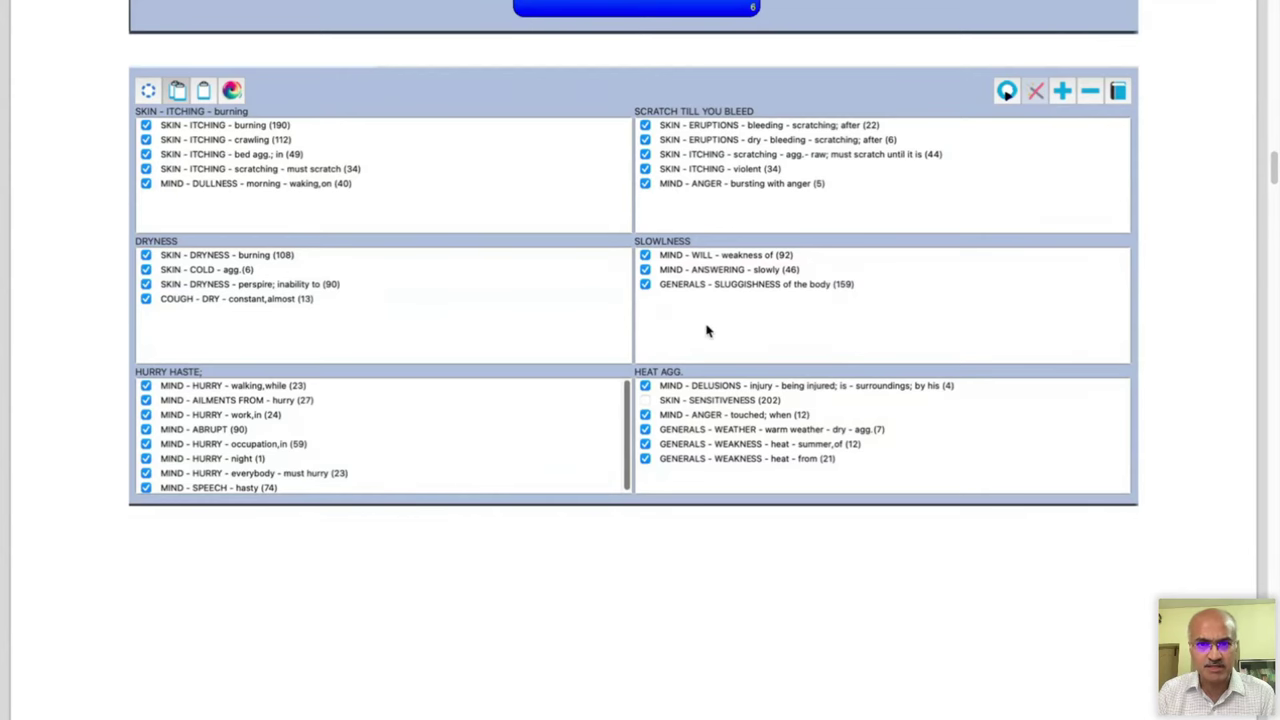
scroll(706, 331, "down", 3)
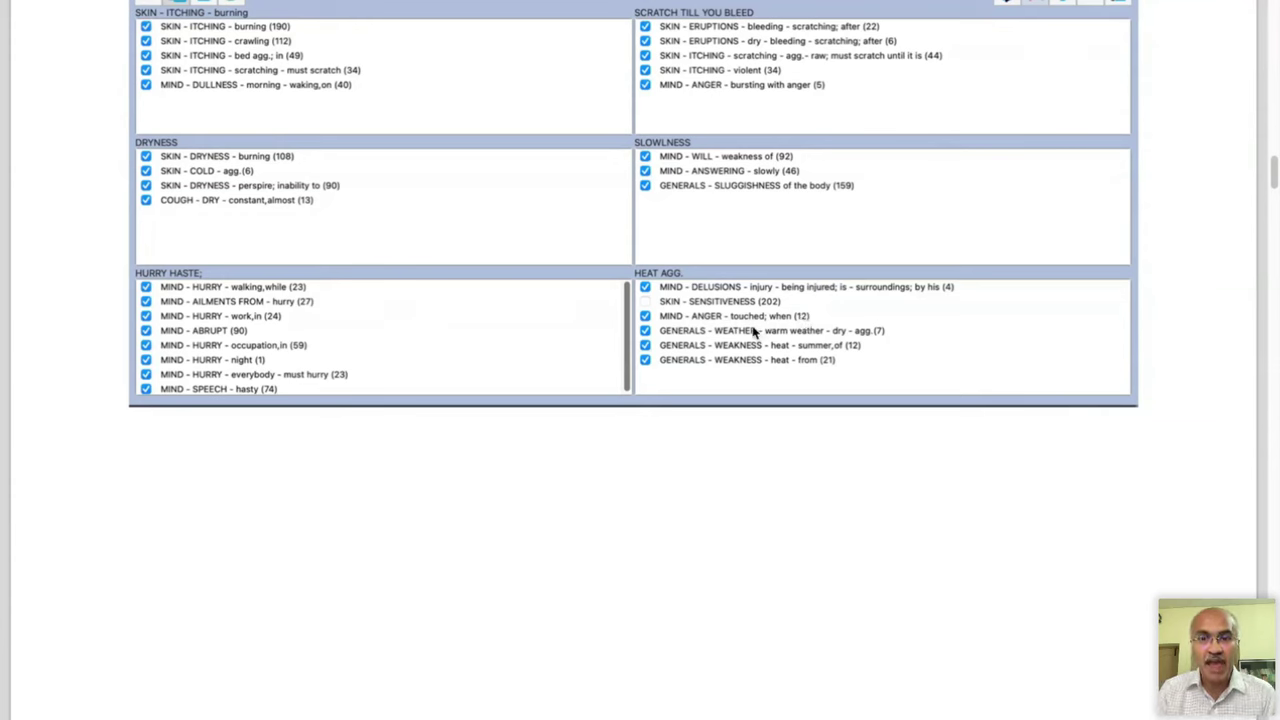
left_click(645, 300)
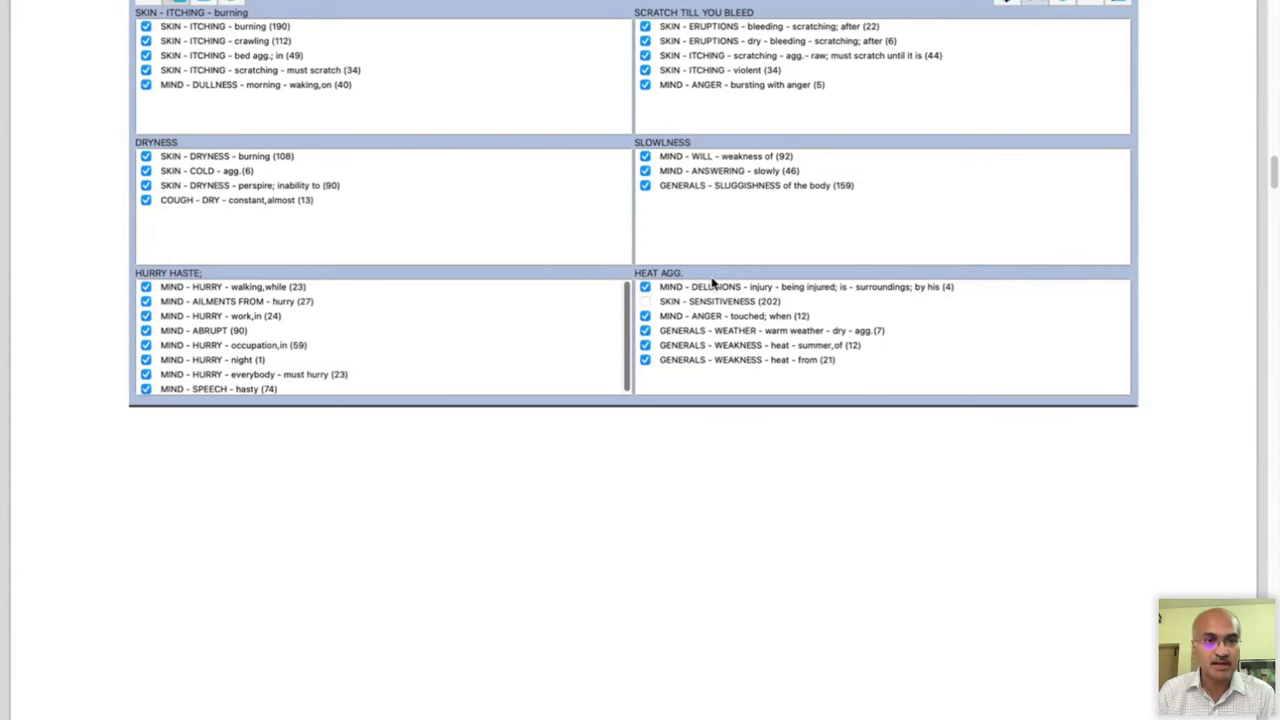
scroll(210, 327, "up", 3)
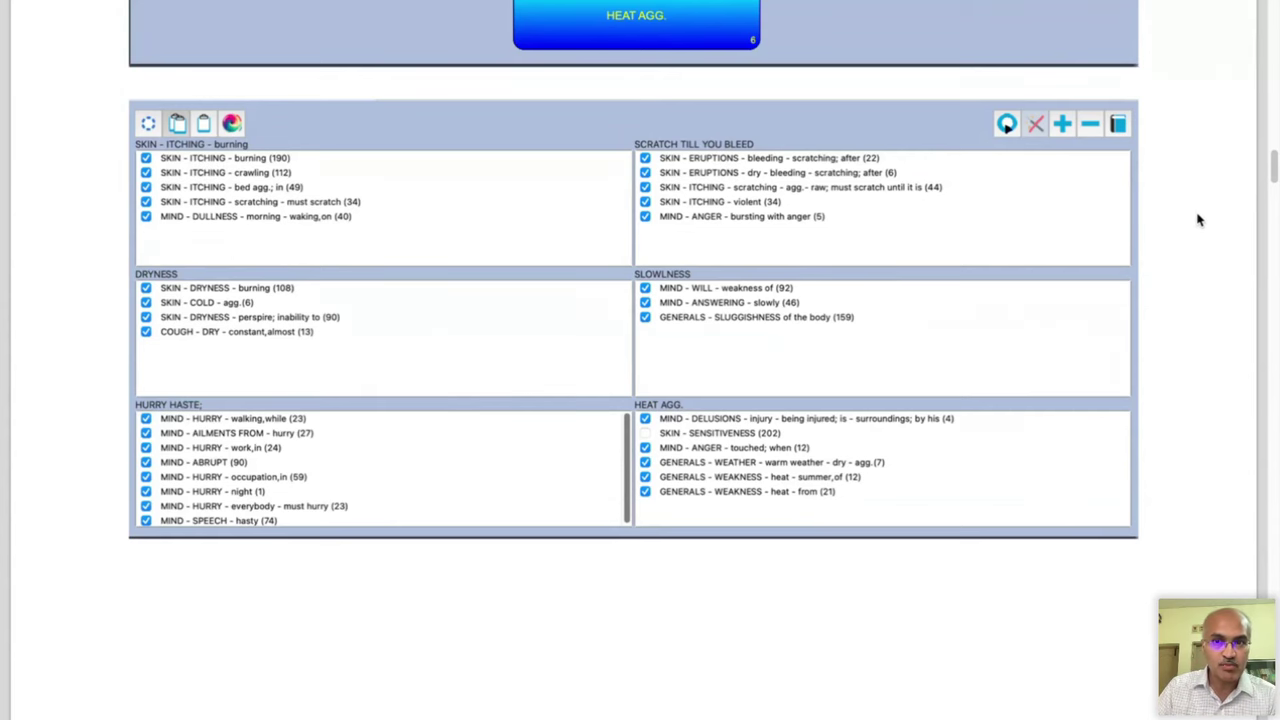
scroll(1199, 219, "up", 5)
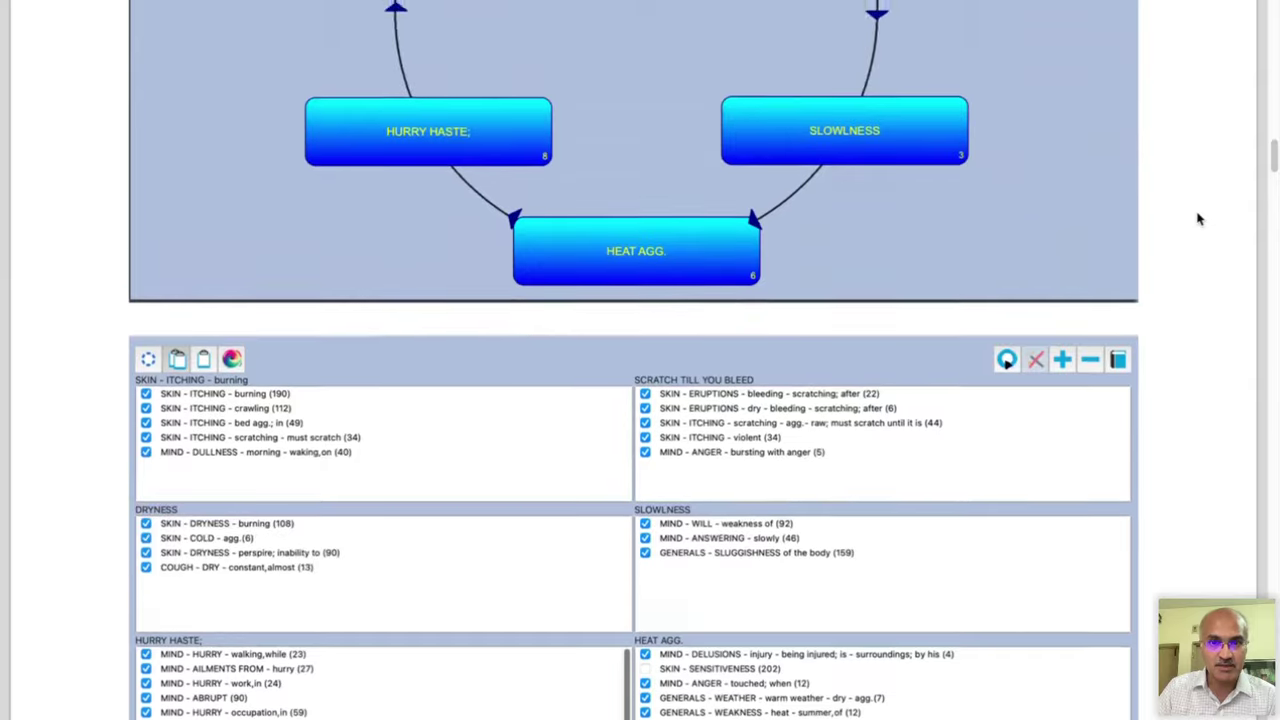
scroll(1199, 219, "down", 3)
scroll(1190, 220, "down", 1)
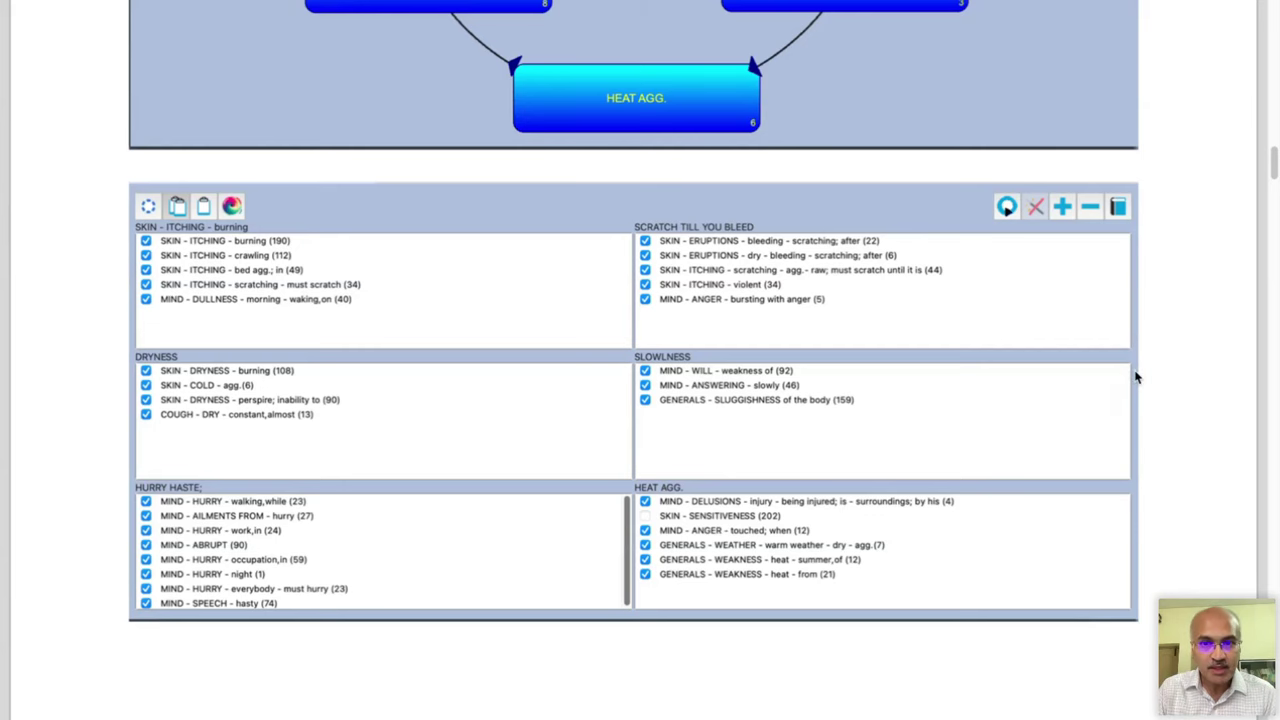
Step: Examine the document's remedy results for the six fundamental segments, comparing the rubrics of Lachesis muta and Cocculus indicus
scroll(1092, 389, "down", 10)
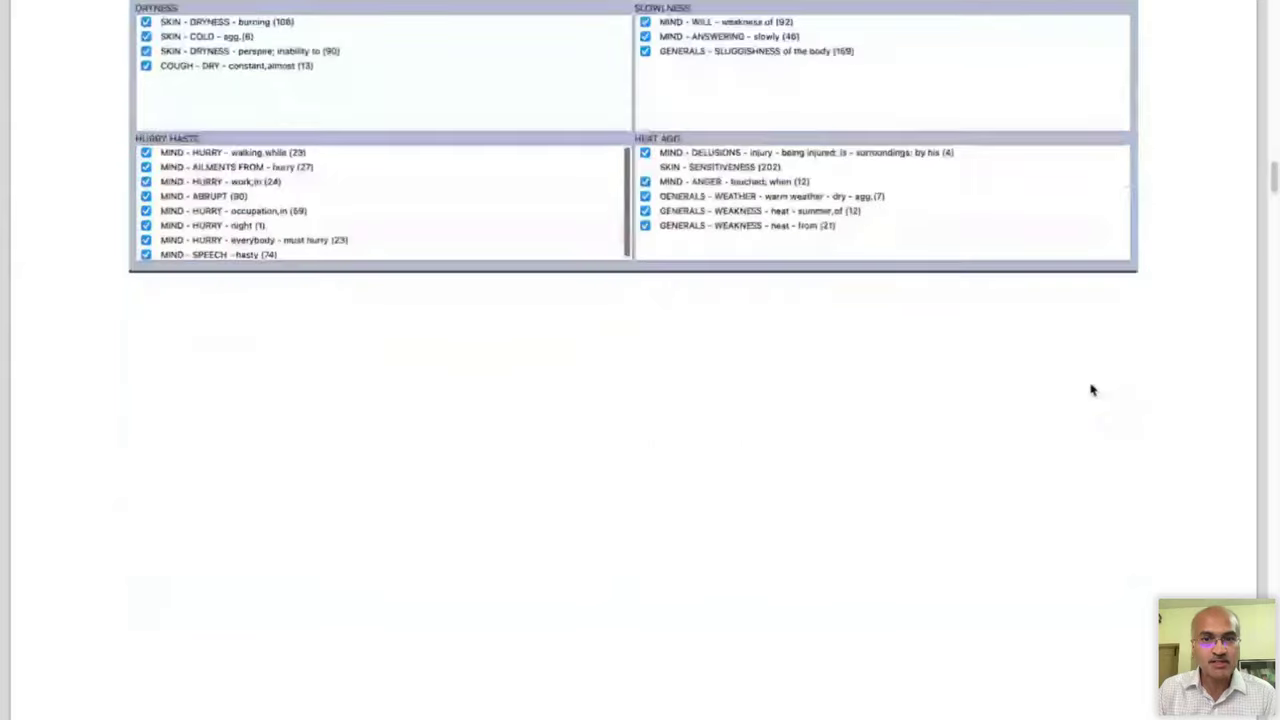
scroll(1092, 389, "down", 5)
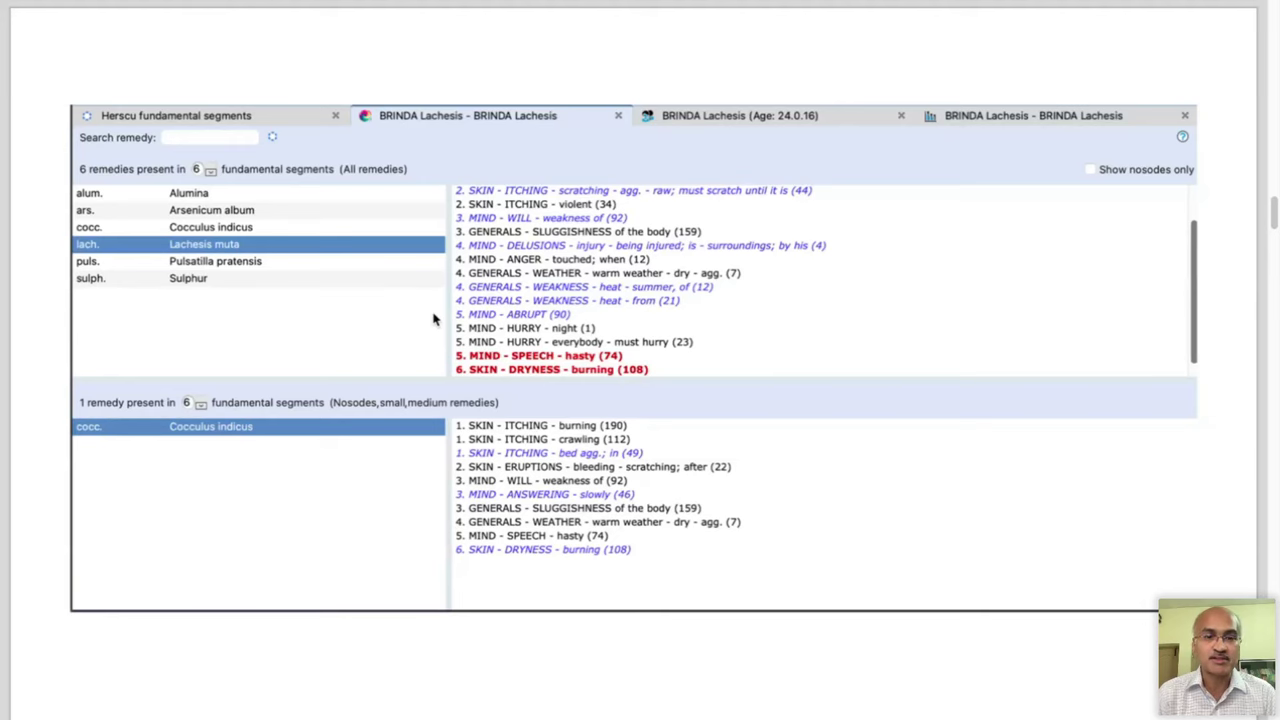
scroll(563, 408, "down", 3)
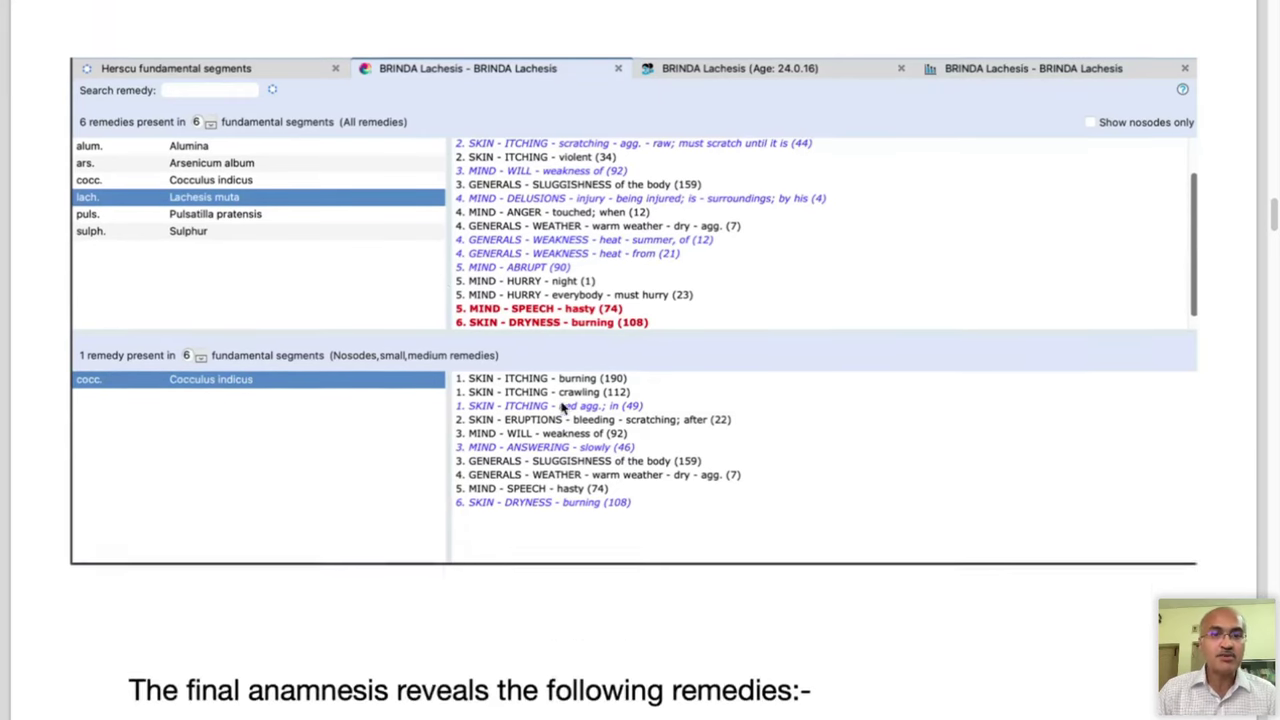
scroll(565, 407, "up", 2)
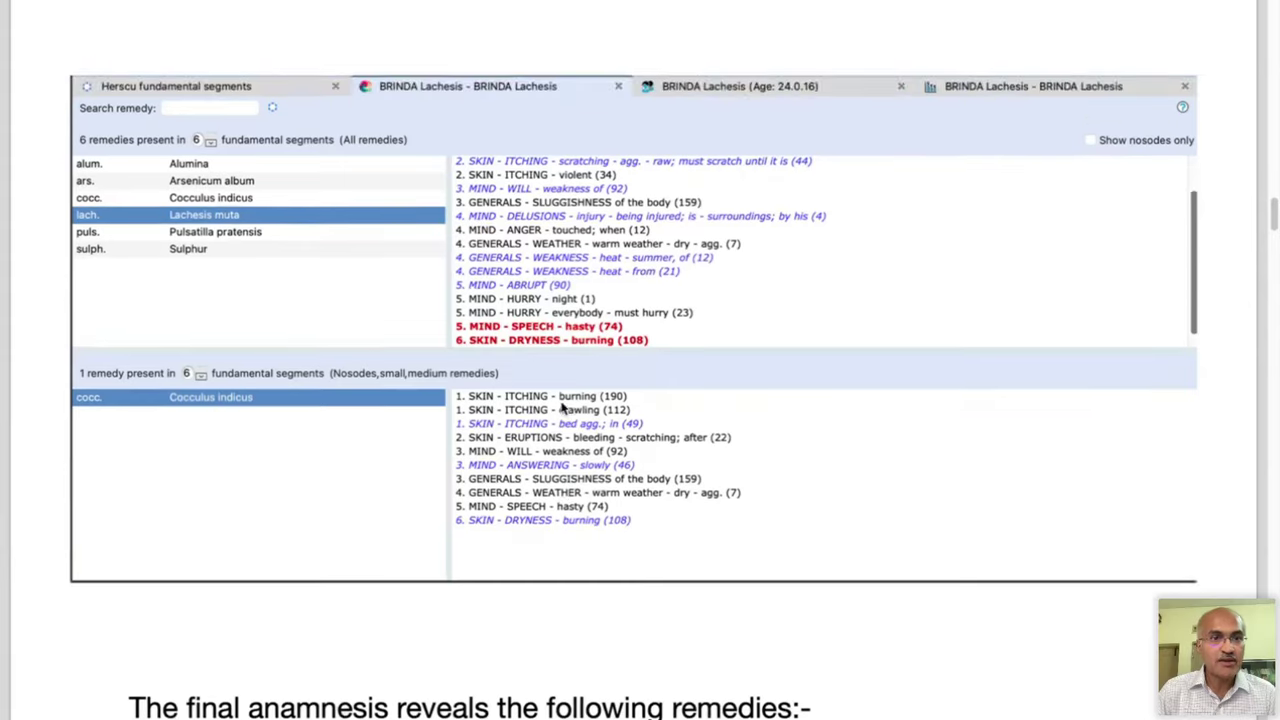
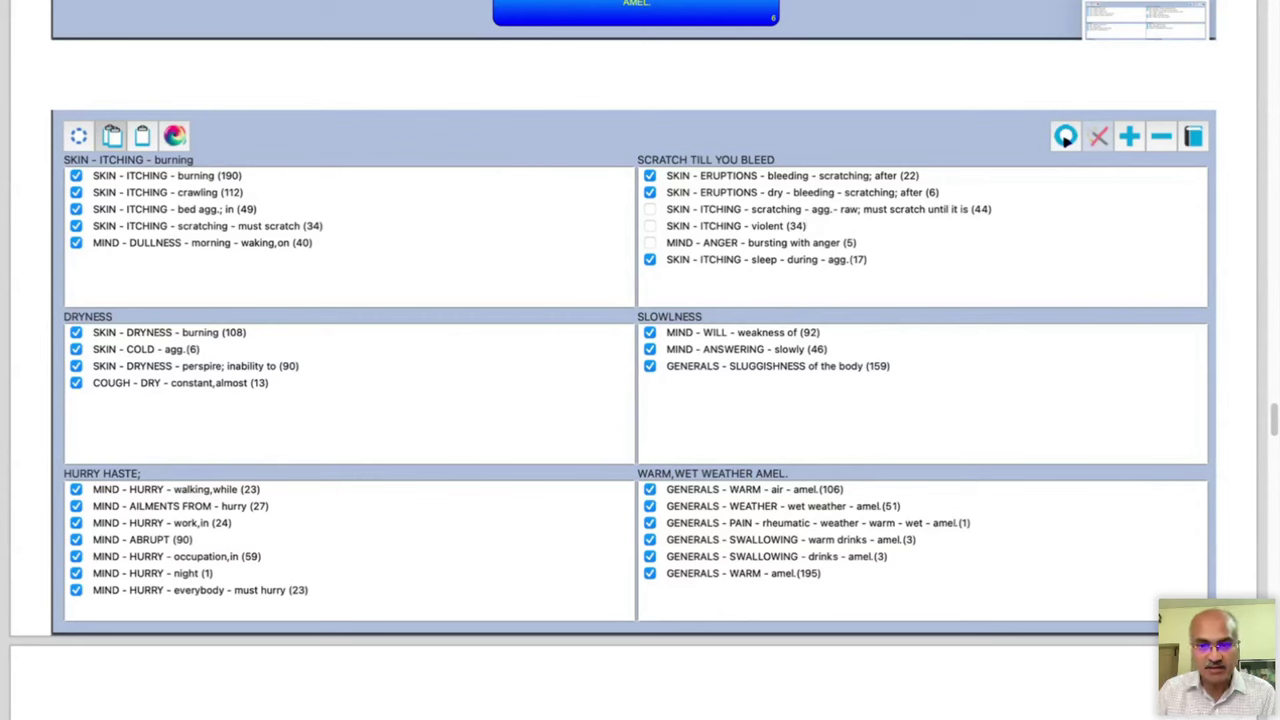
Step: Switch to the repertory software and exclude the rubric "SKIN - ITCHING - scratching - agg.- raw; must scratch until it is" from SCRATCH TILL YOU BLEED
left_click(1060, 703)
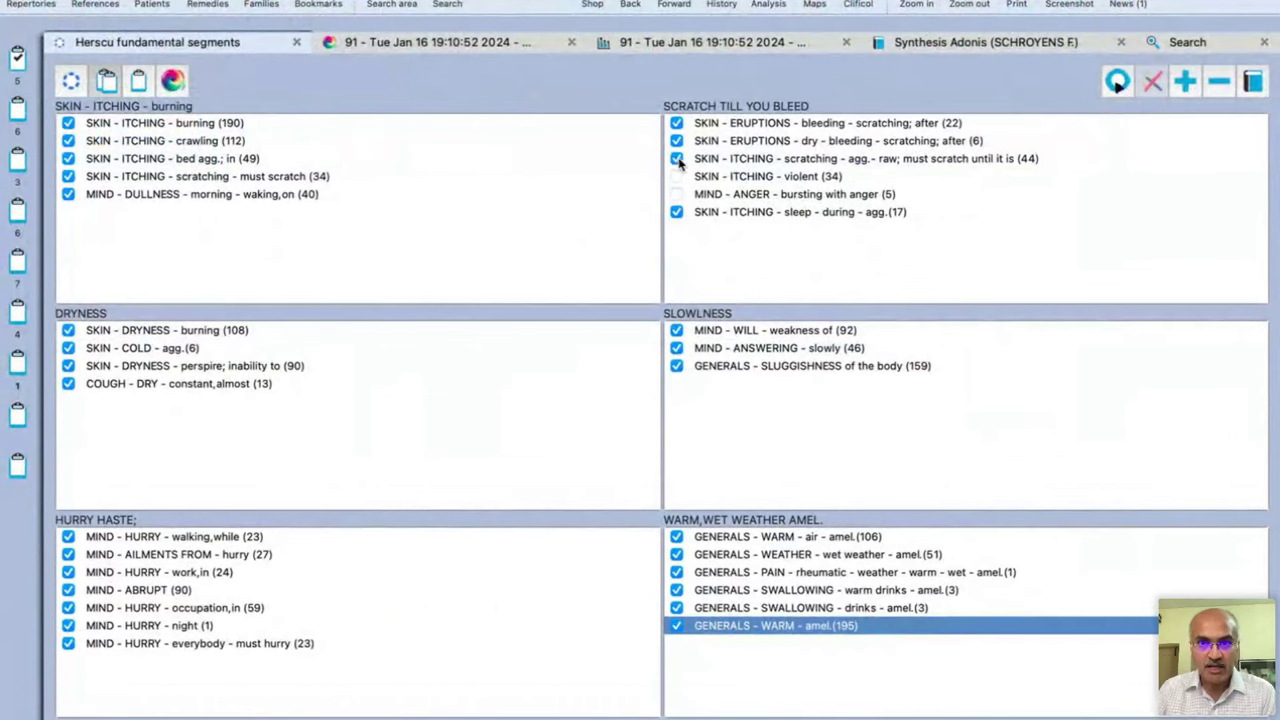
left_click(678, 160)
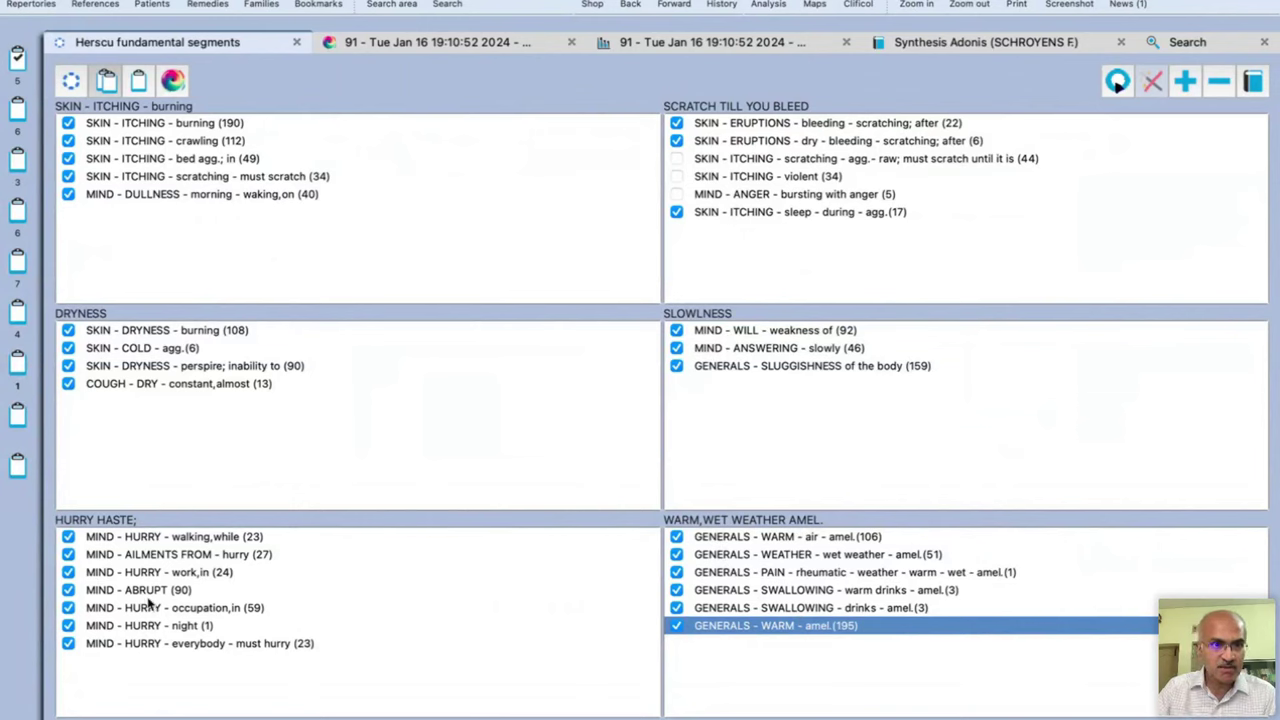
Step: Include all clipboards in the analysis and run the Herscu fundamental segments analysis, confirming that the cycle describes the patient
right_click(18, 60)
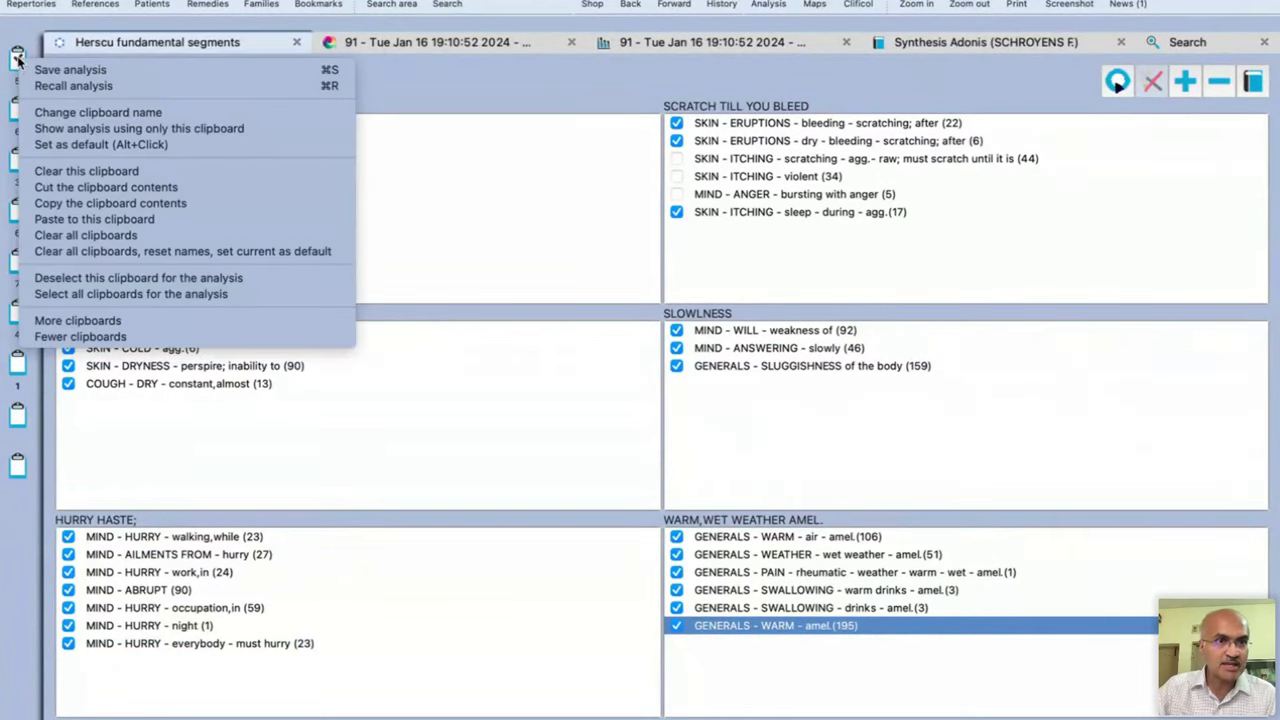
left_click(204, 292)
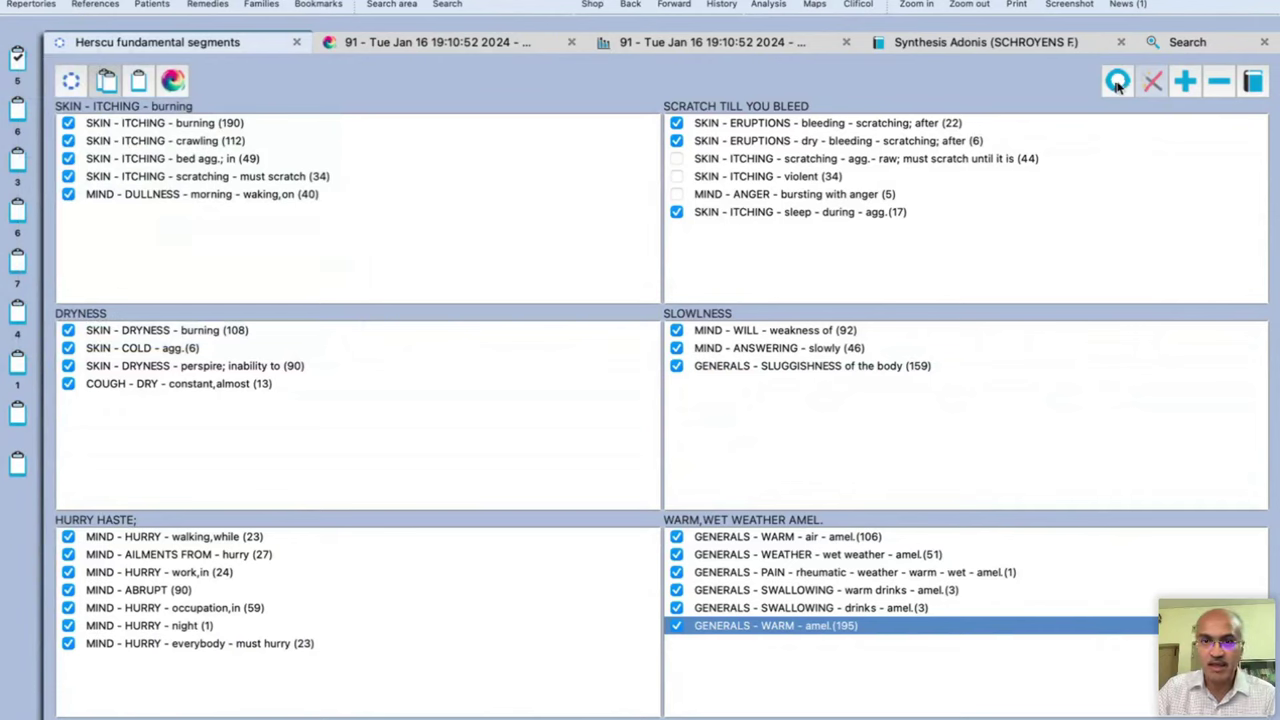
left_click(1117, 83)
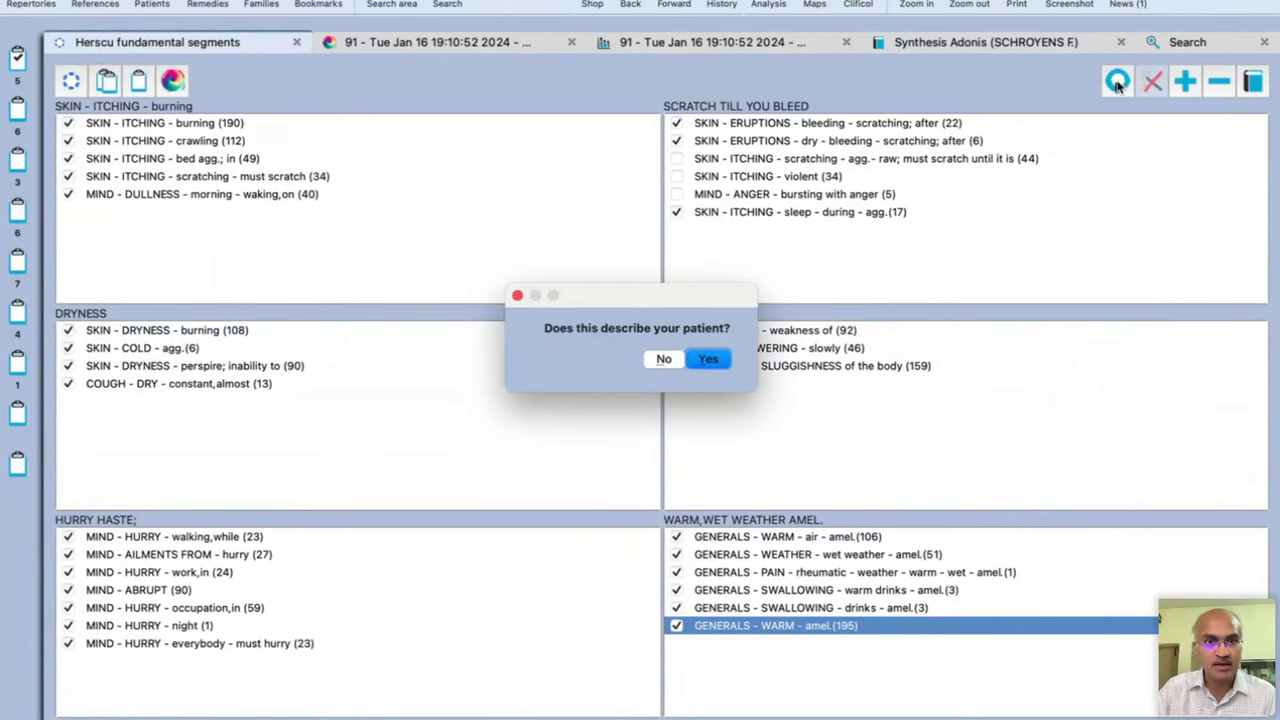
left_click(712, 360)
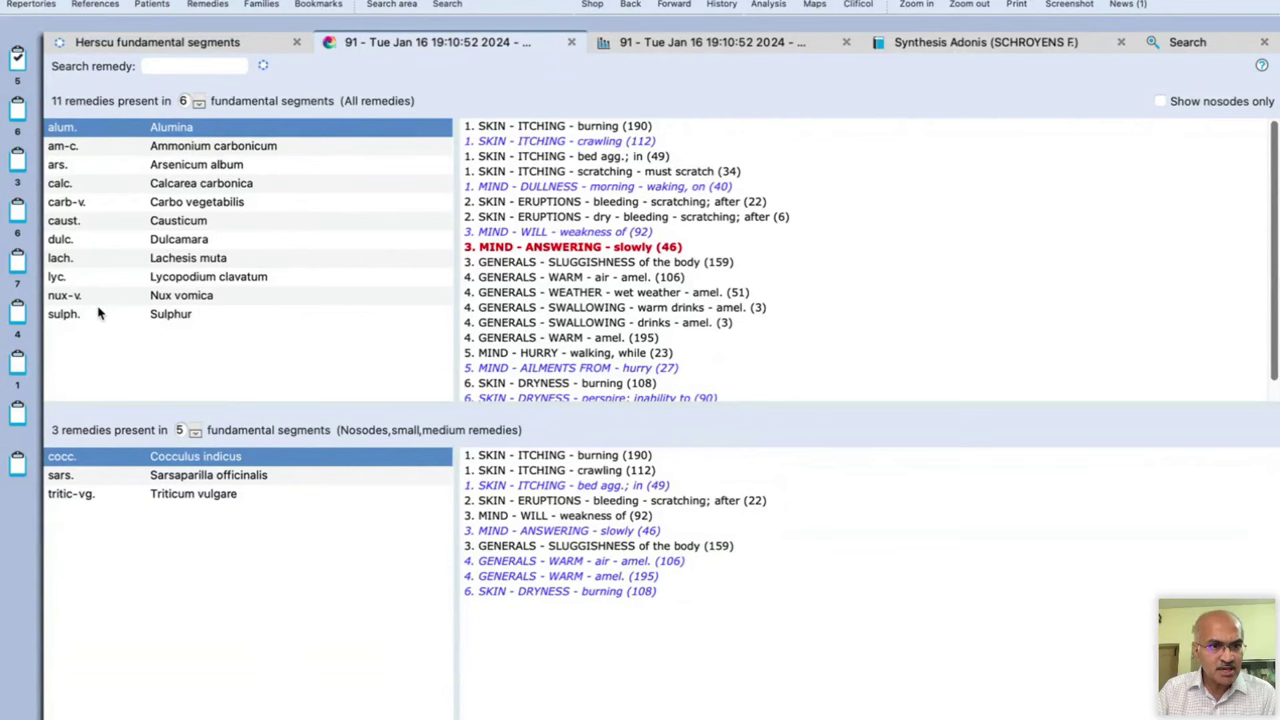
Step: Compare the rubrics covered by Lachesis muta and Alumina in the list of all remedies
left_click(62, 259)
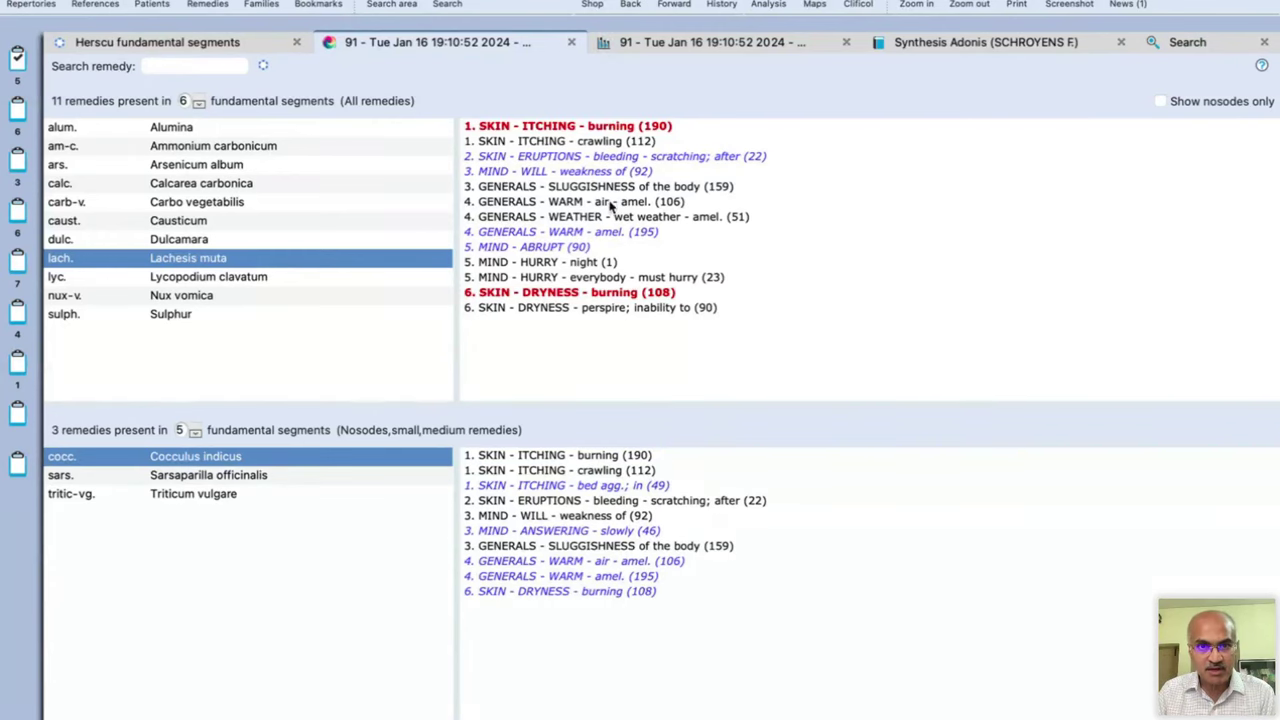
left_click(190, 128)
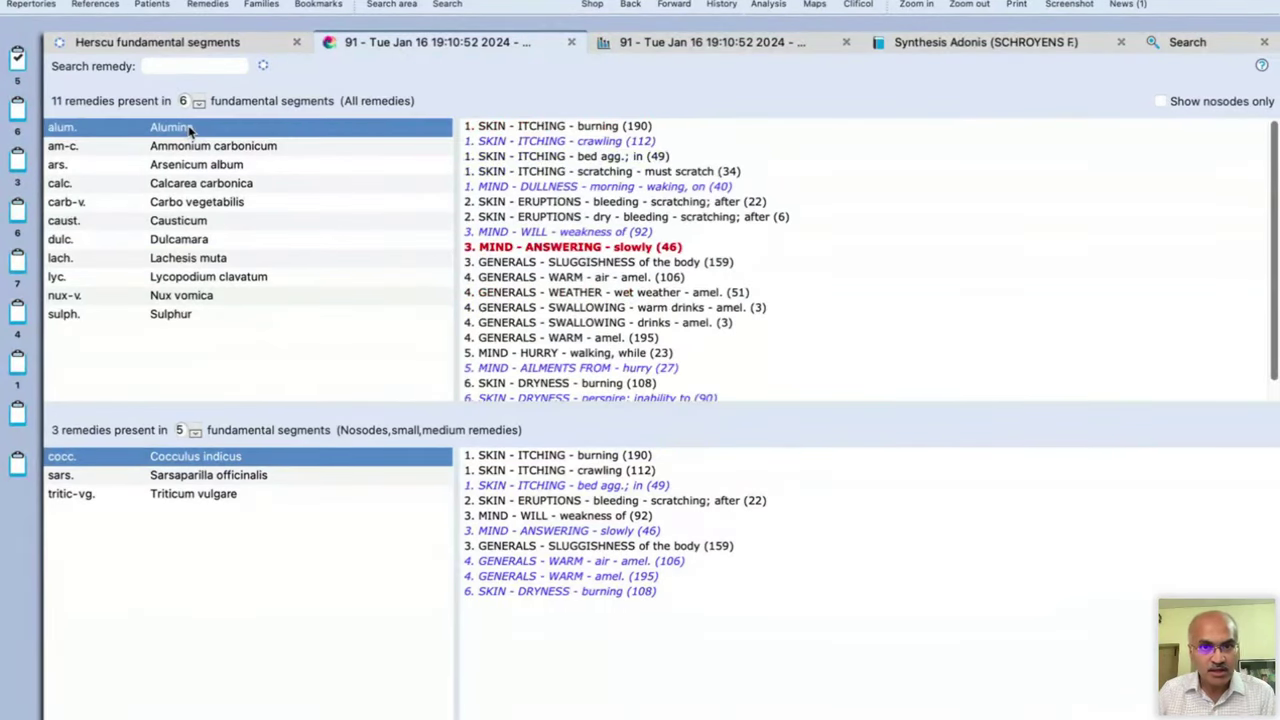
scroll(752, 318, "down", 1)
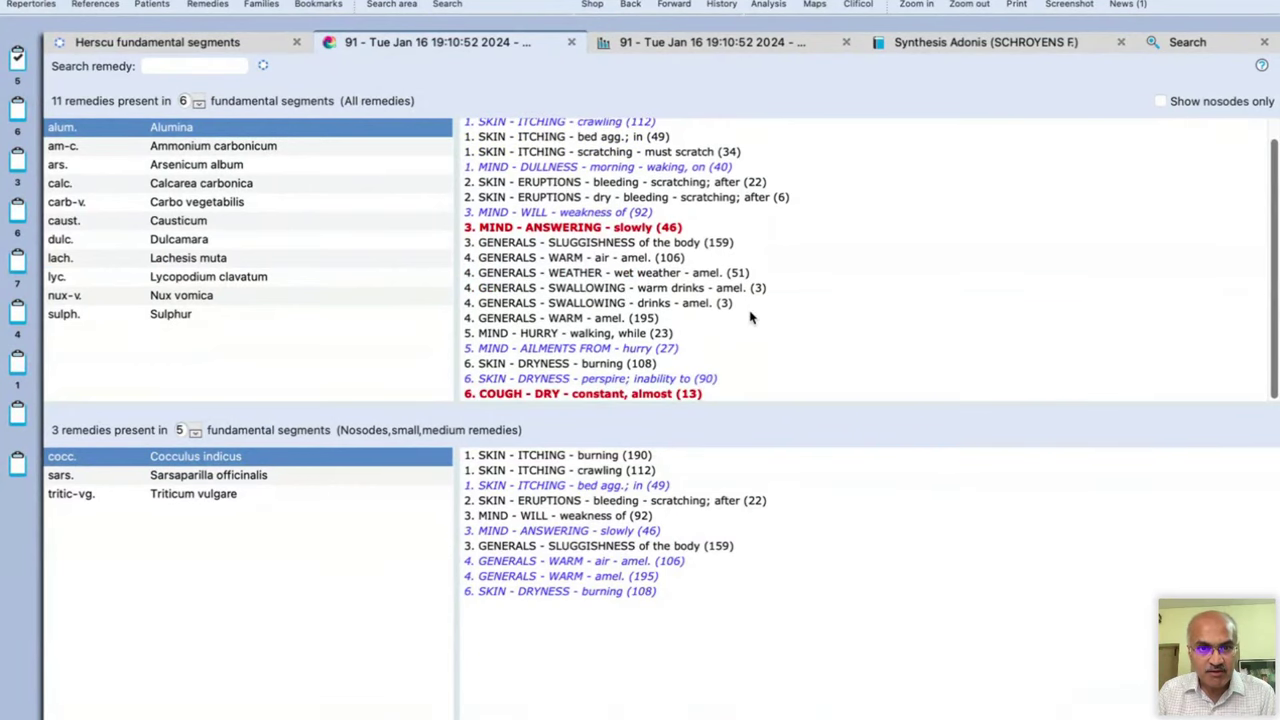
scroll(752, 318, "up", 1)
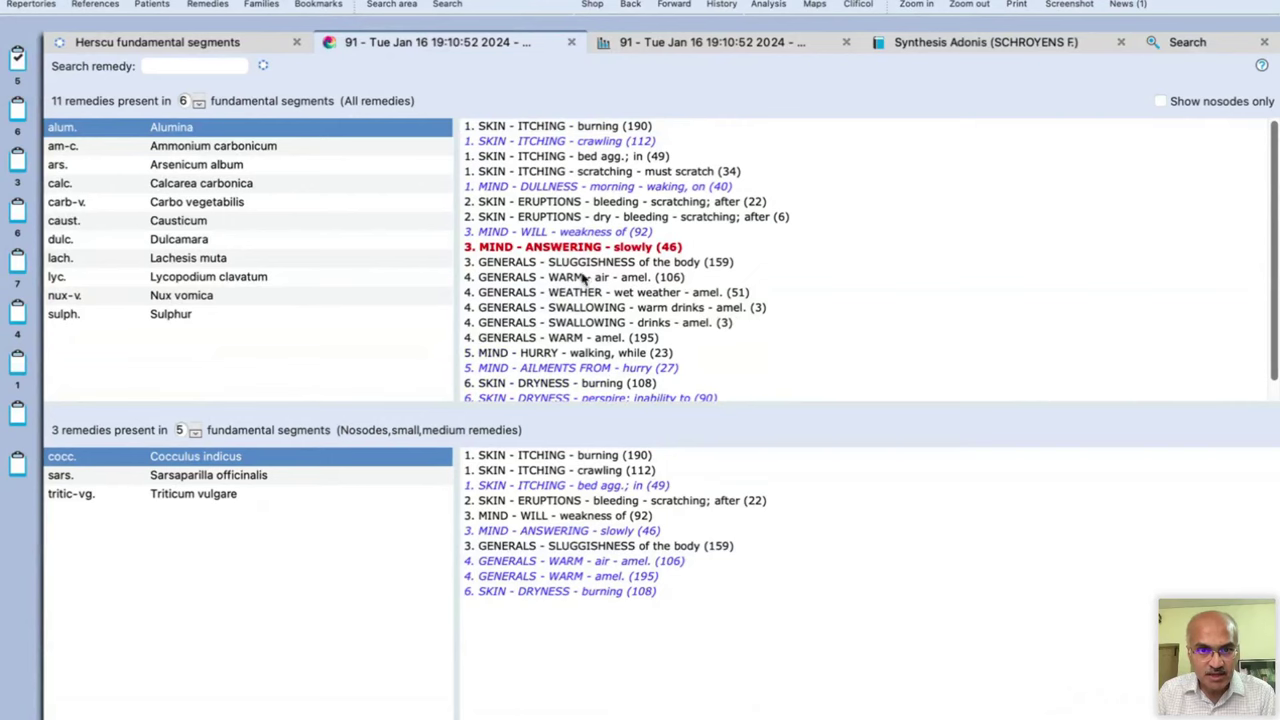
Step: Examine Alumina's rubrics one by one, from the bleeding skin eruptions through body sluggishness to the warm weather and warm drinks ameliorations
left_click(553, 216)
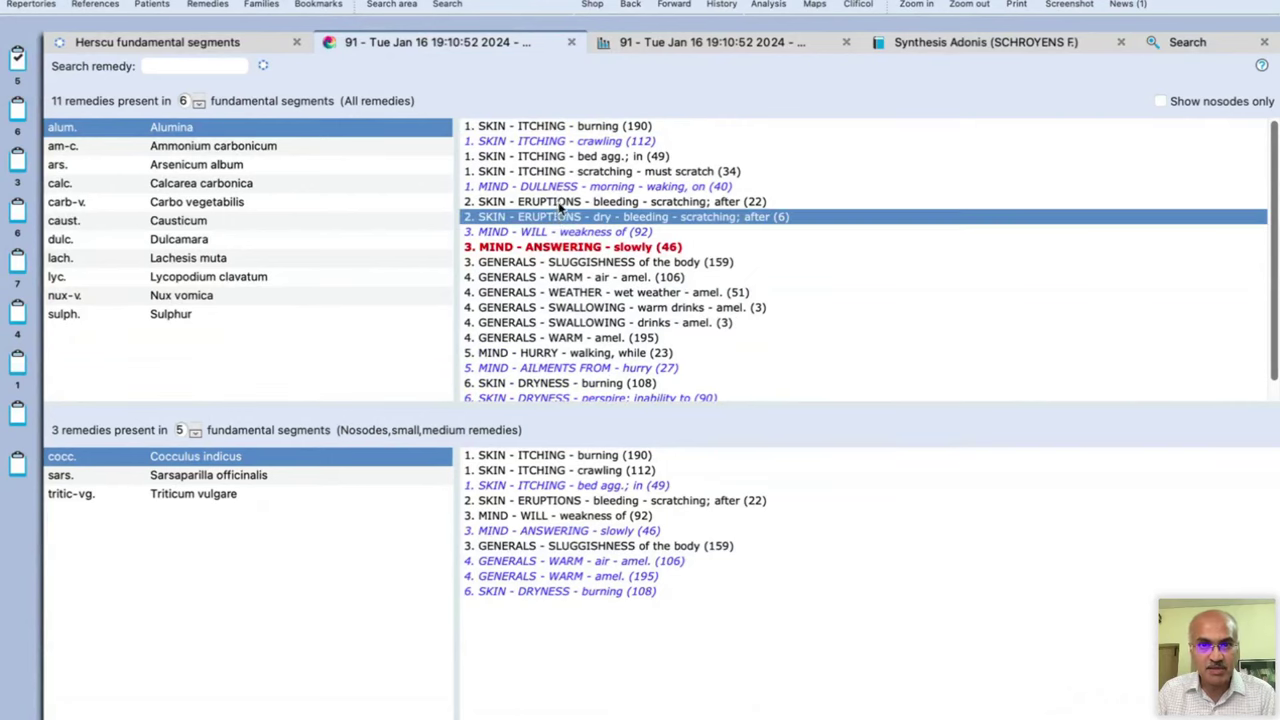
left_click(560, 202)
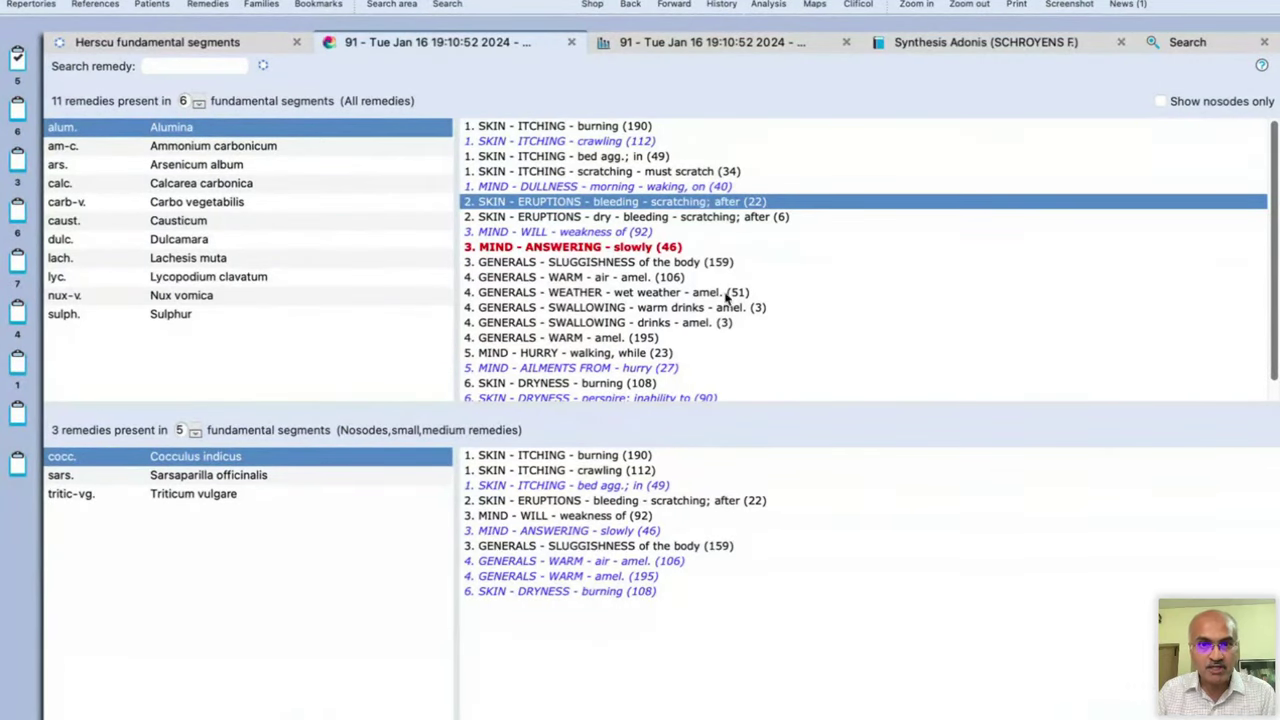
left_click(506, 263)
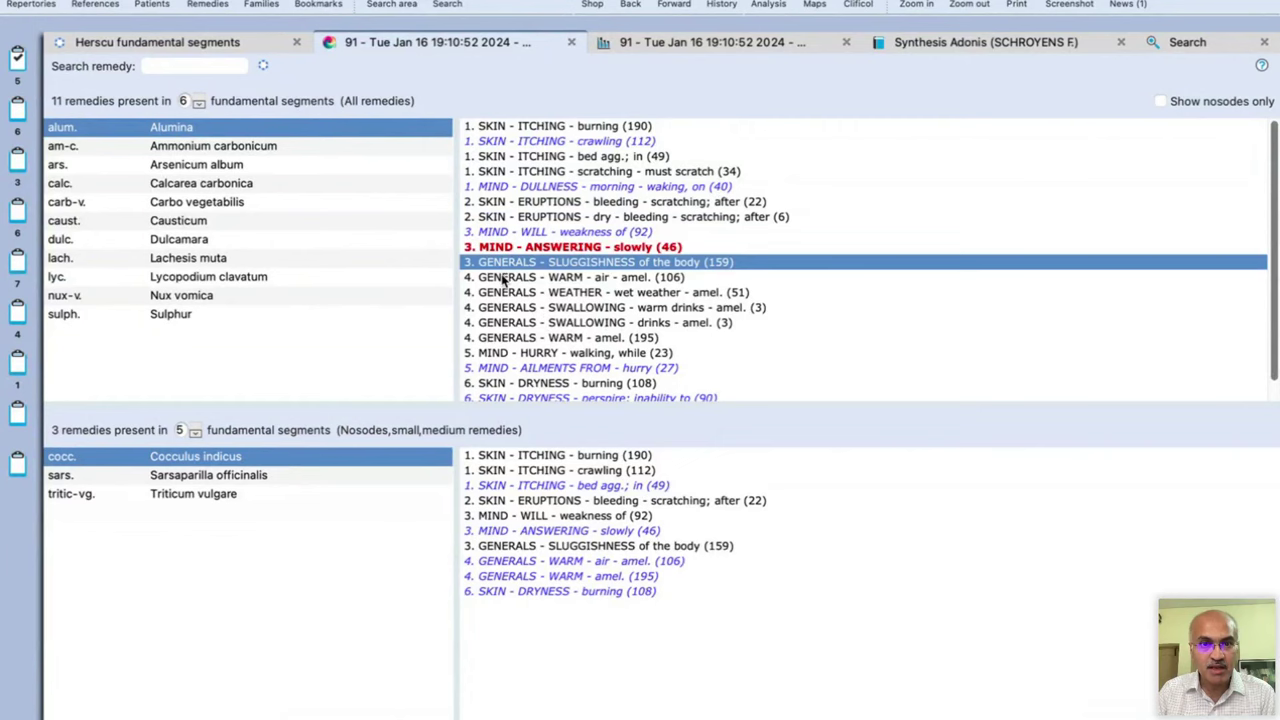
left_click(505, 279)
left_click(506, 293)
left_click(507, 308)
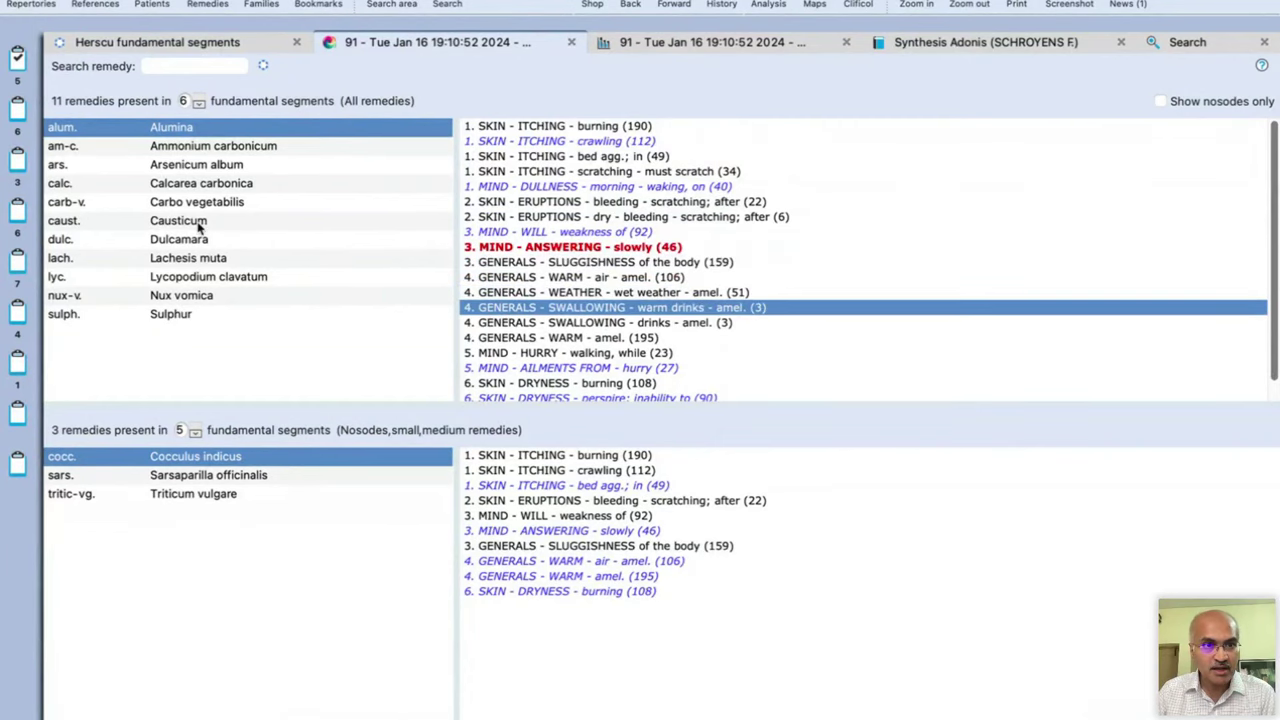
Step: Examine Lachesis muta's segment 4 rubrics: warm air, wet weather and warmth ameliorations
left_click(201, 261)
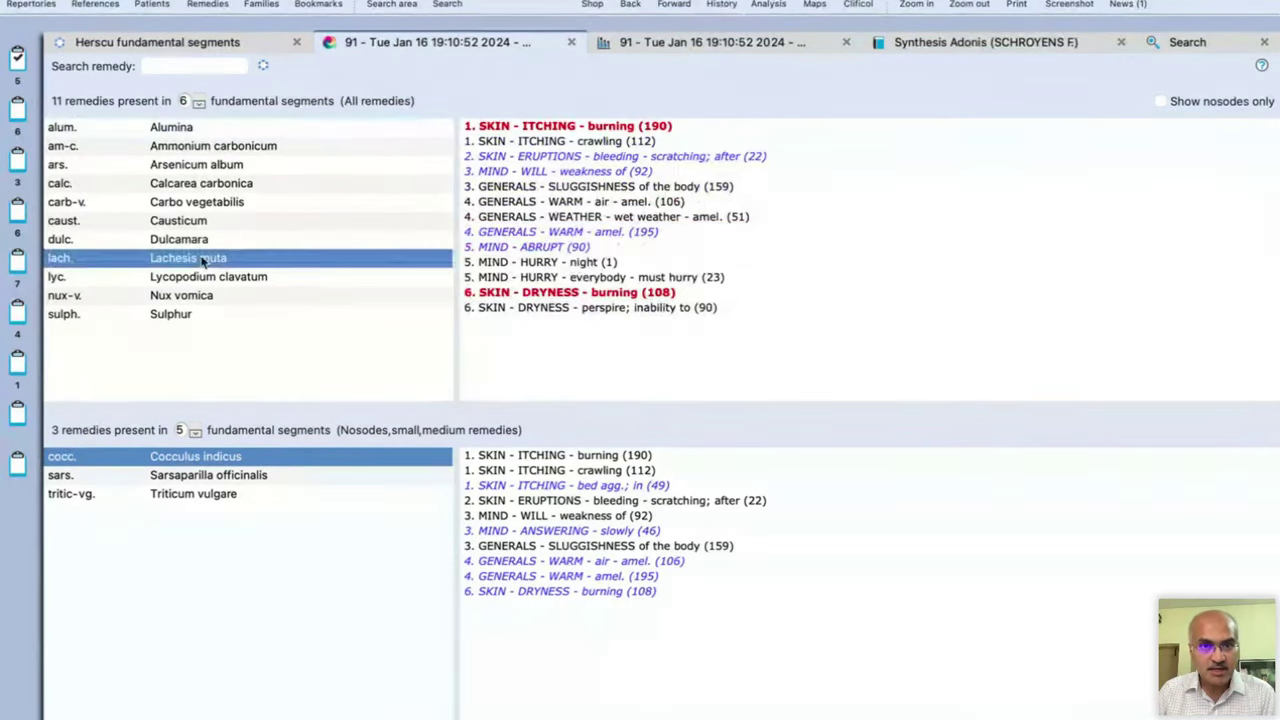
left_click(582, 235)
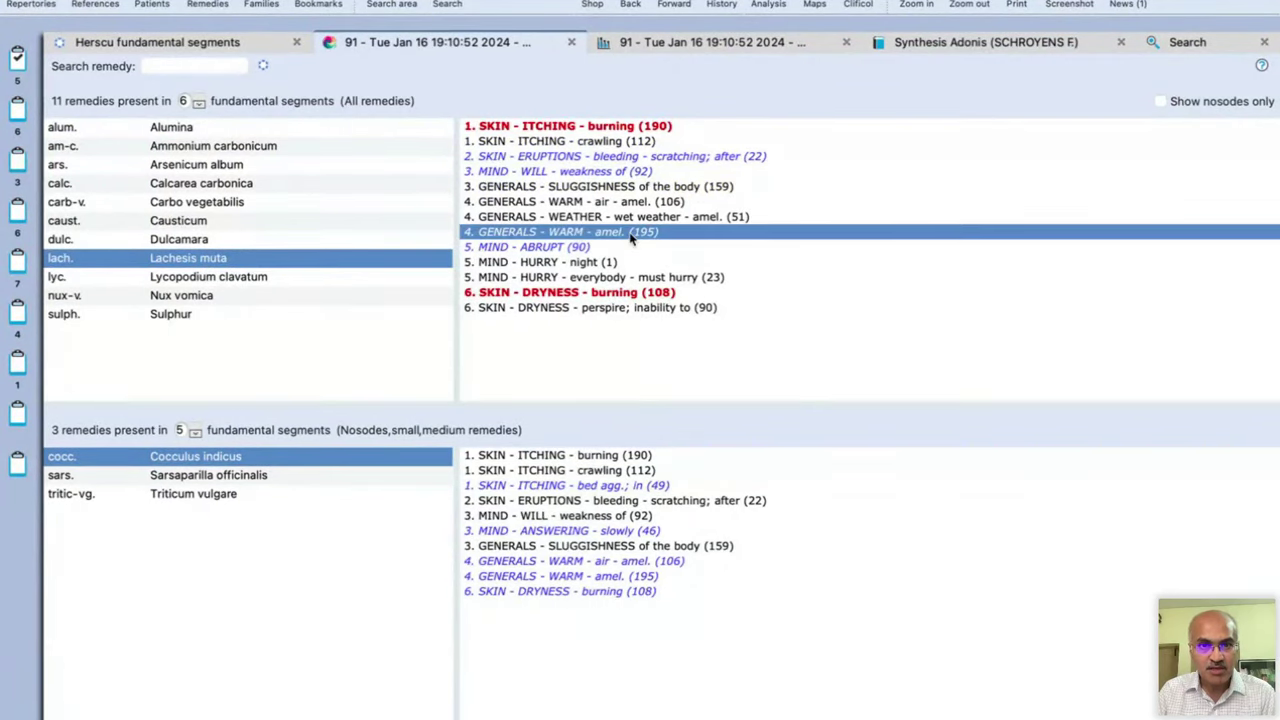
left_click(533, 218)
left_click(534, 233)
left_click(546, 203)
left_click(541, 218)
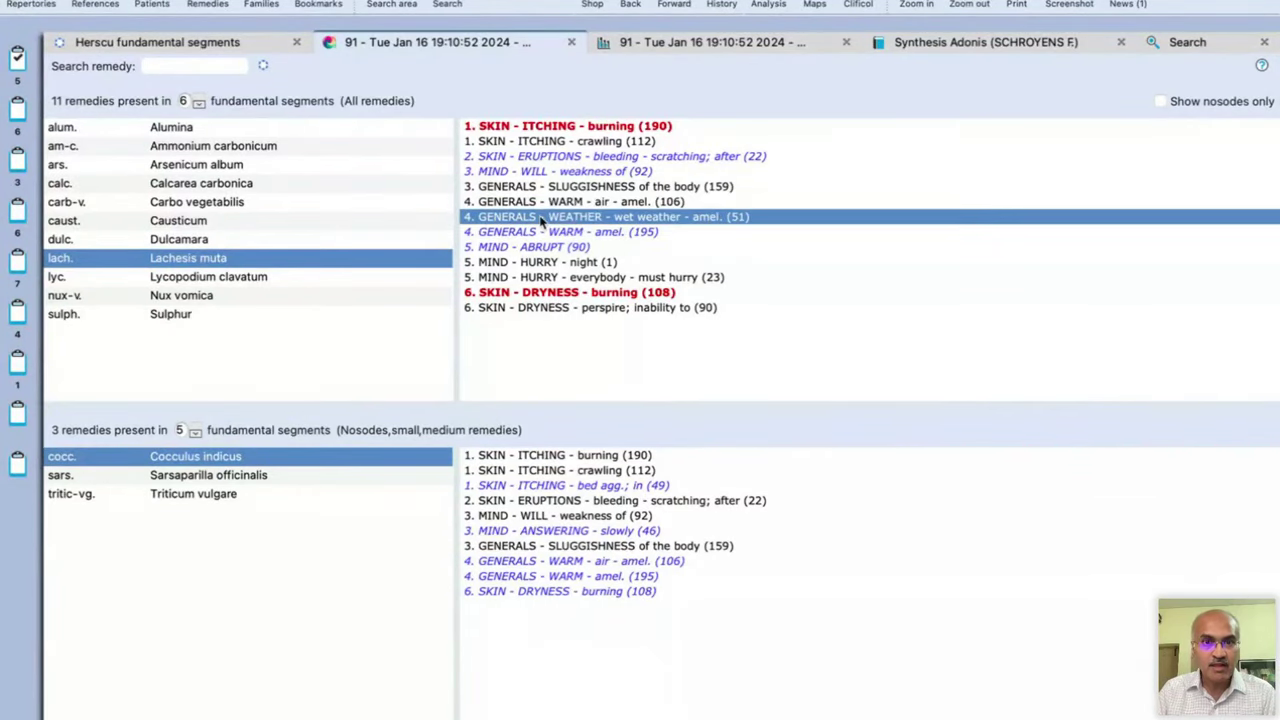
Step: Return to Alumina and examine its segment 4 rubrics for warm air, wet weather, warm drinks, drinks and warmth ameliorations
left_click(185, 127)
scroll(582, 302, "down", 1)
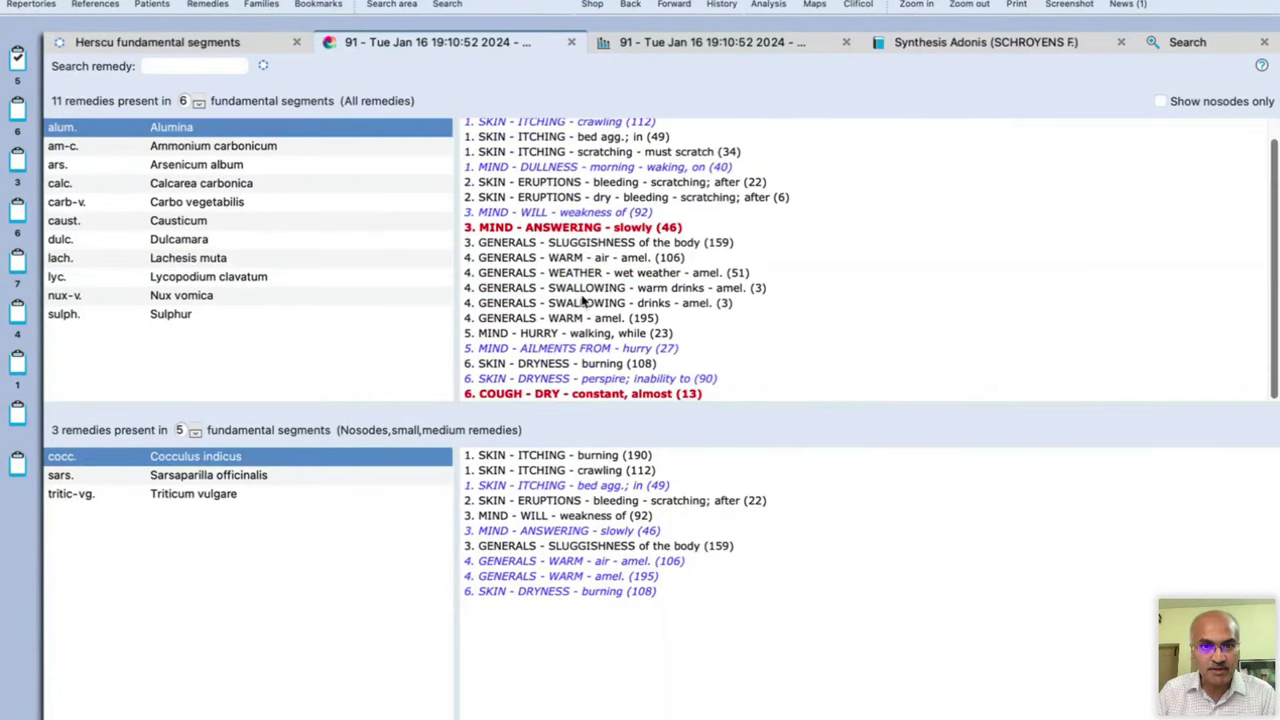
left_click(510, 258)
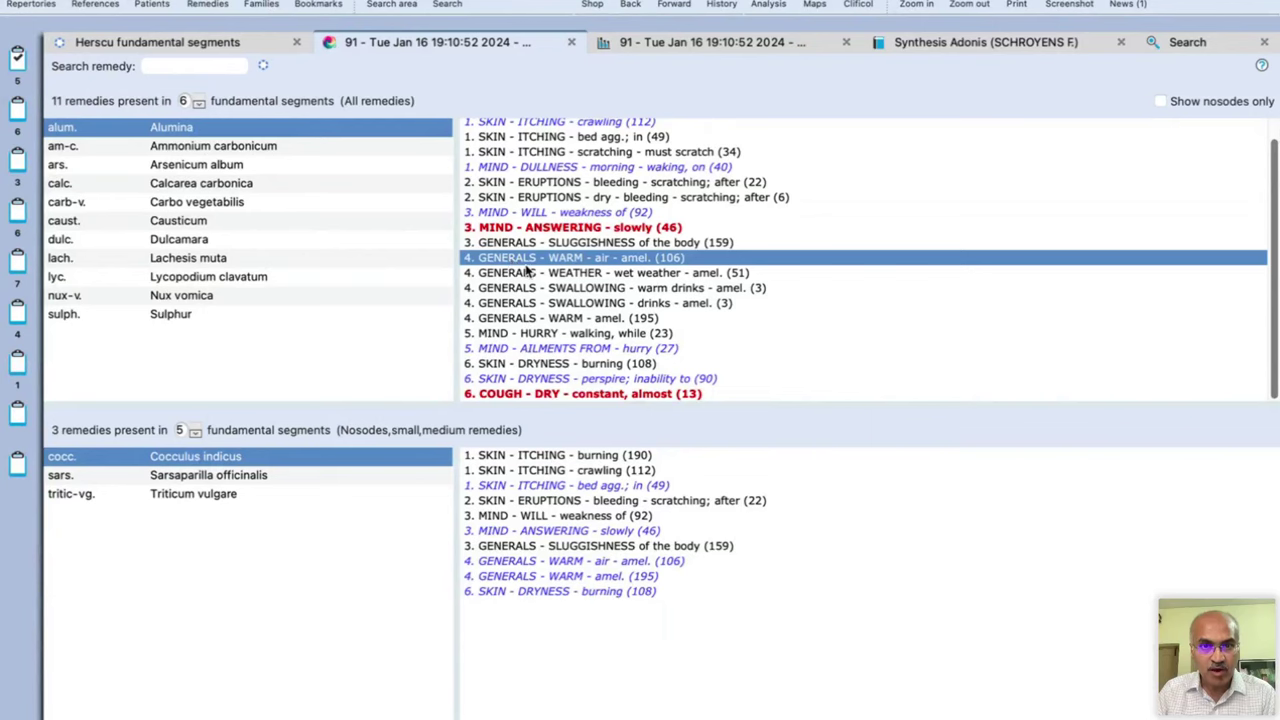
left_click(527, 273)
left_click(531, 288)
left_click(532, 303)
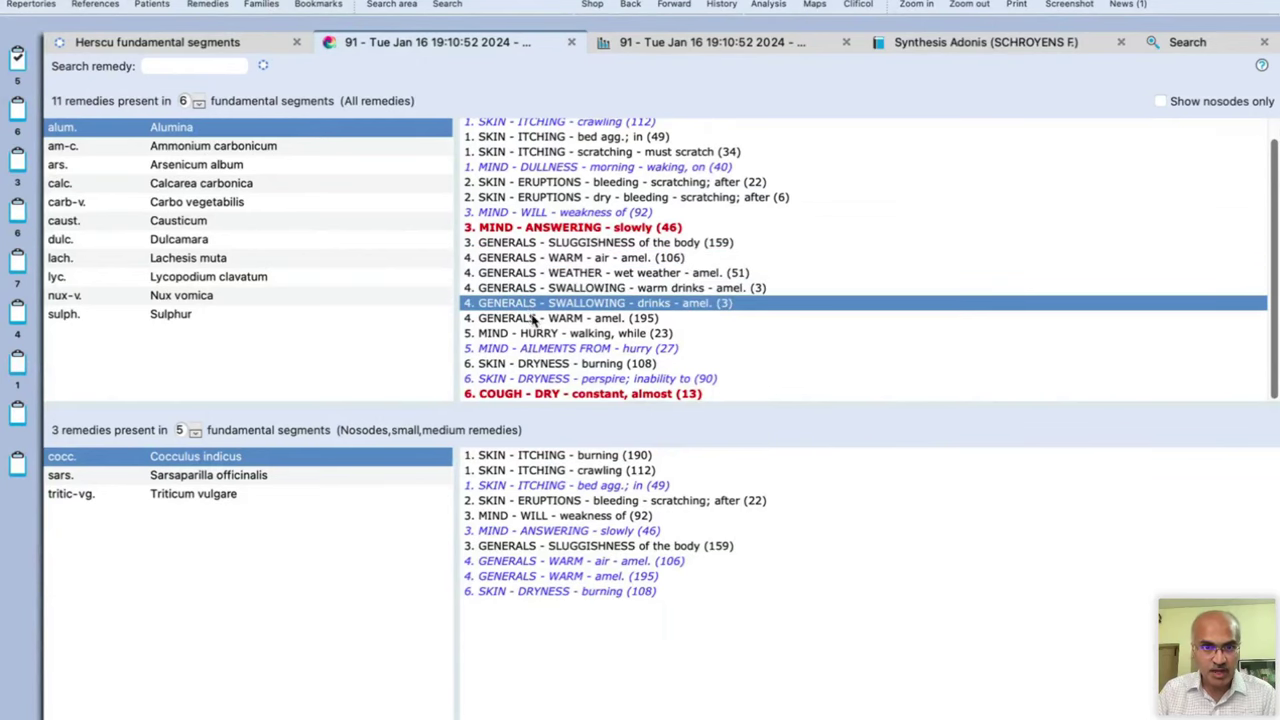
left_click(545, 319)
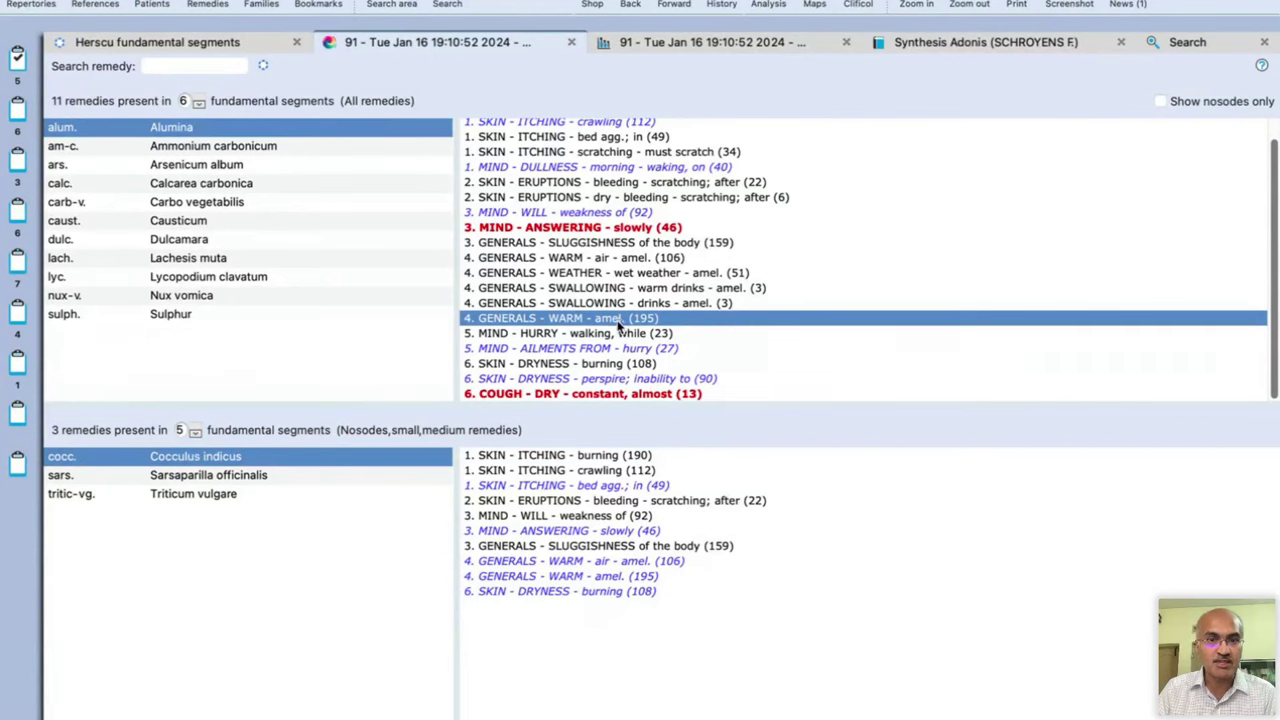
Step: Compare the segment 6 rubrics of Alumina and Lachesis muta, looking at constant dry cough, inability to perspire and burning skin dryness
left_click(614, 393)
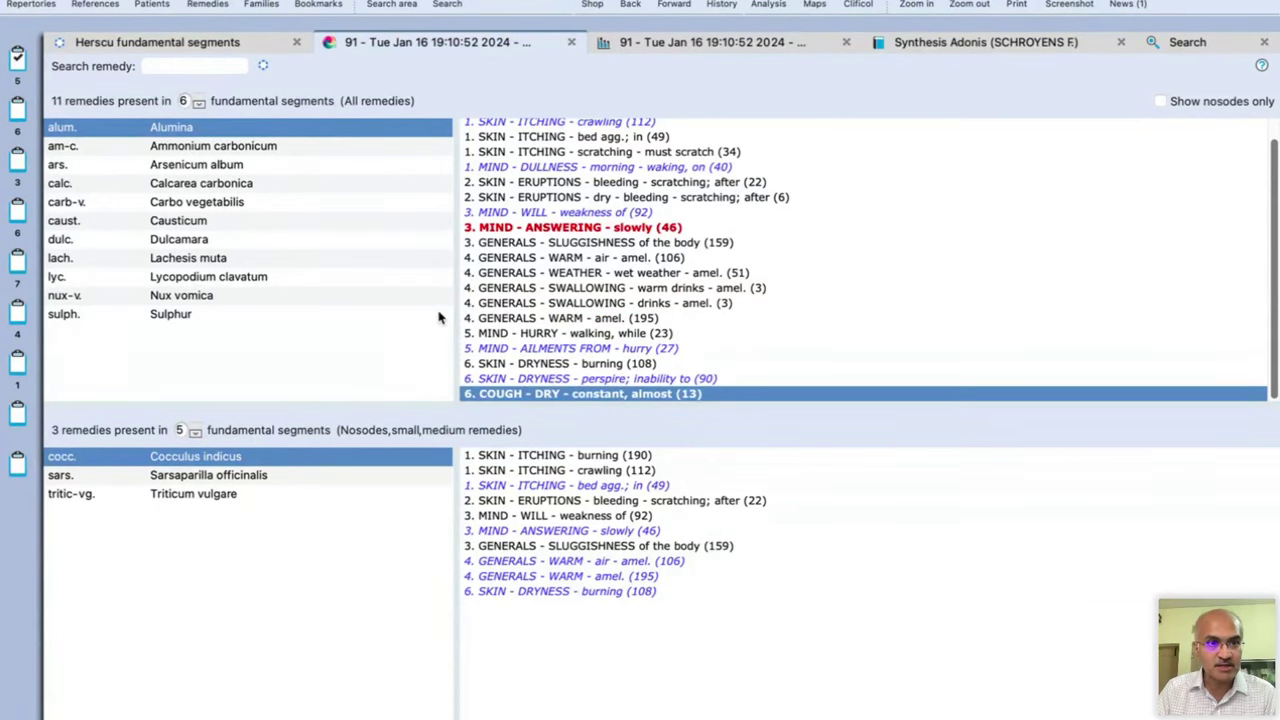
left_click(172, 262)
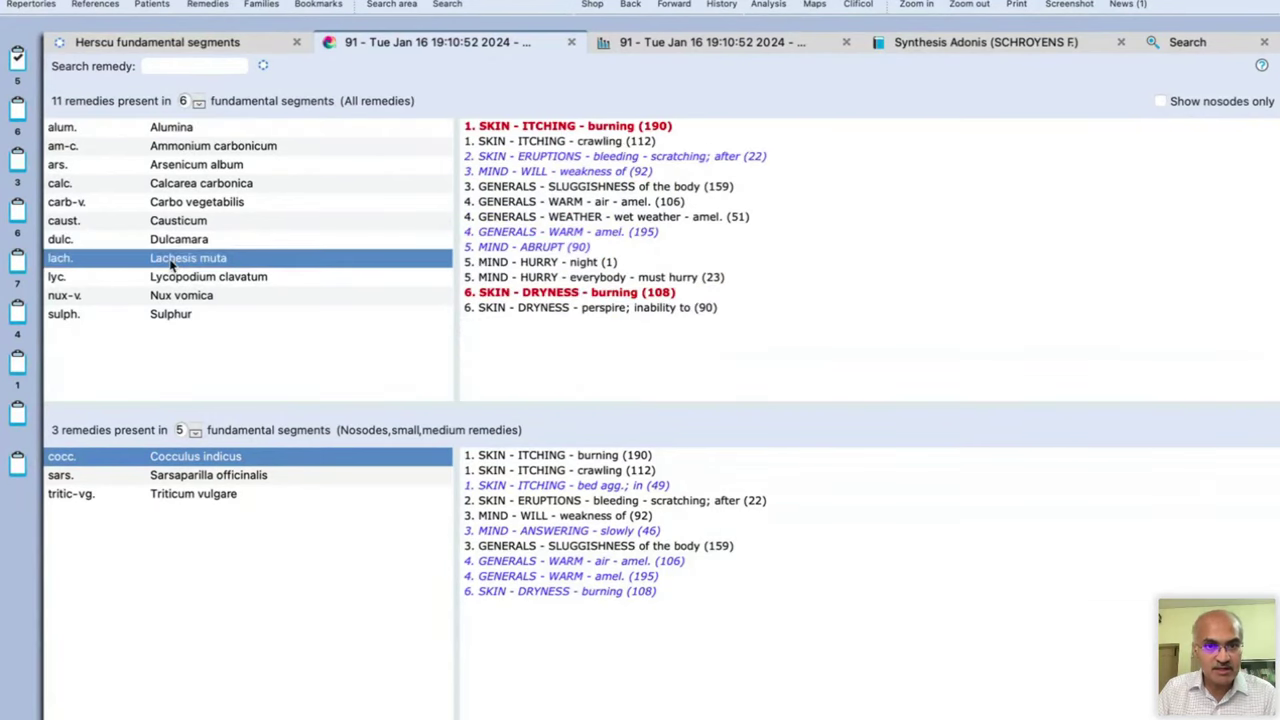
left_click(538, 312)
left_click(498, 294)
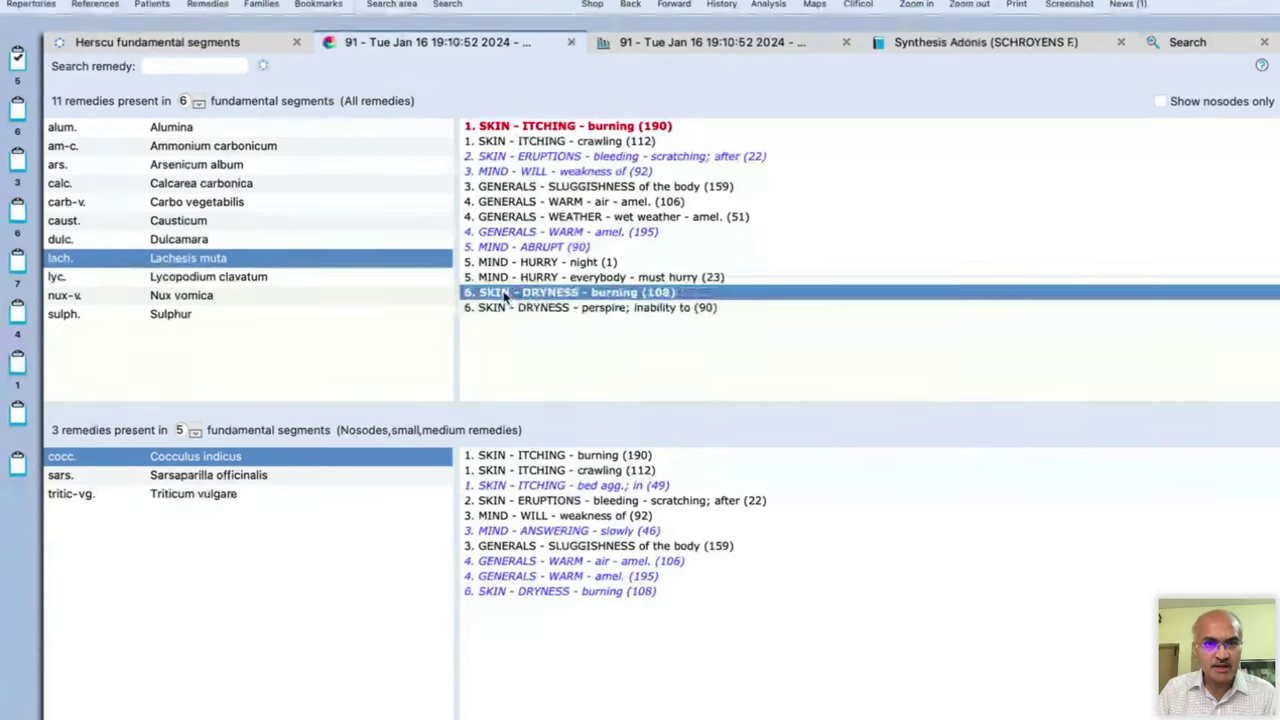
Step: Examine Lachesis muta's segment 6 skin dryness rubrics, alternating between inability to perspire and burning
left_click(512, 308)
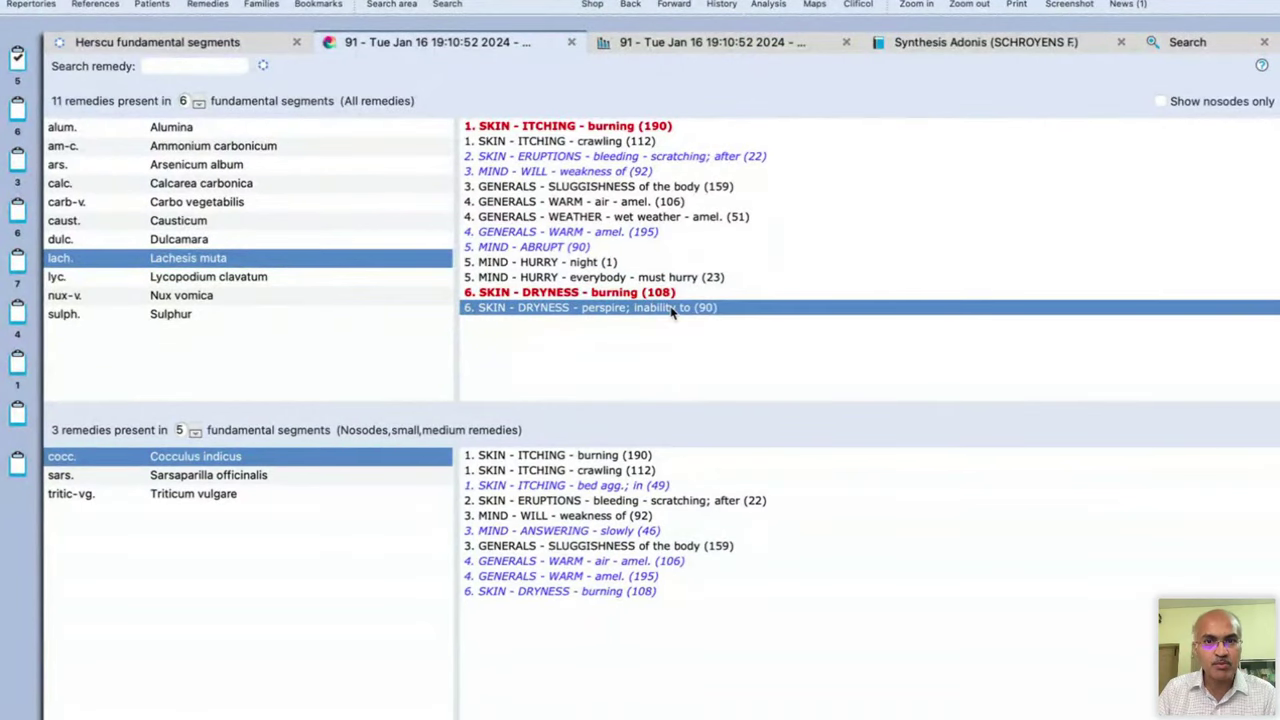
left_click(550, 294)
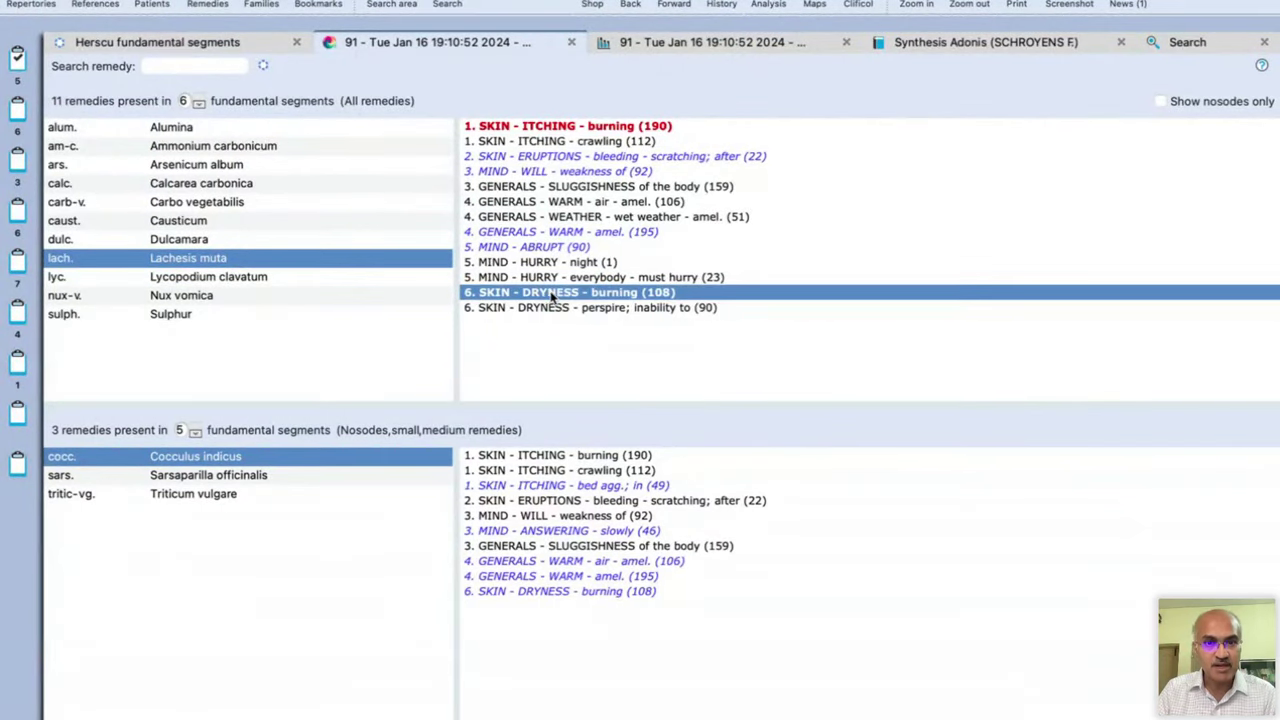
left_click(550, 309)
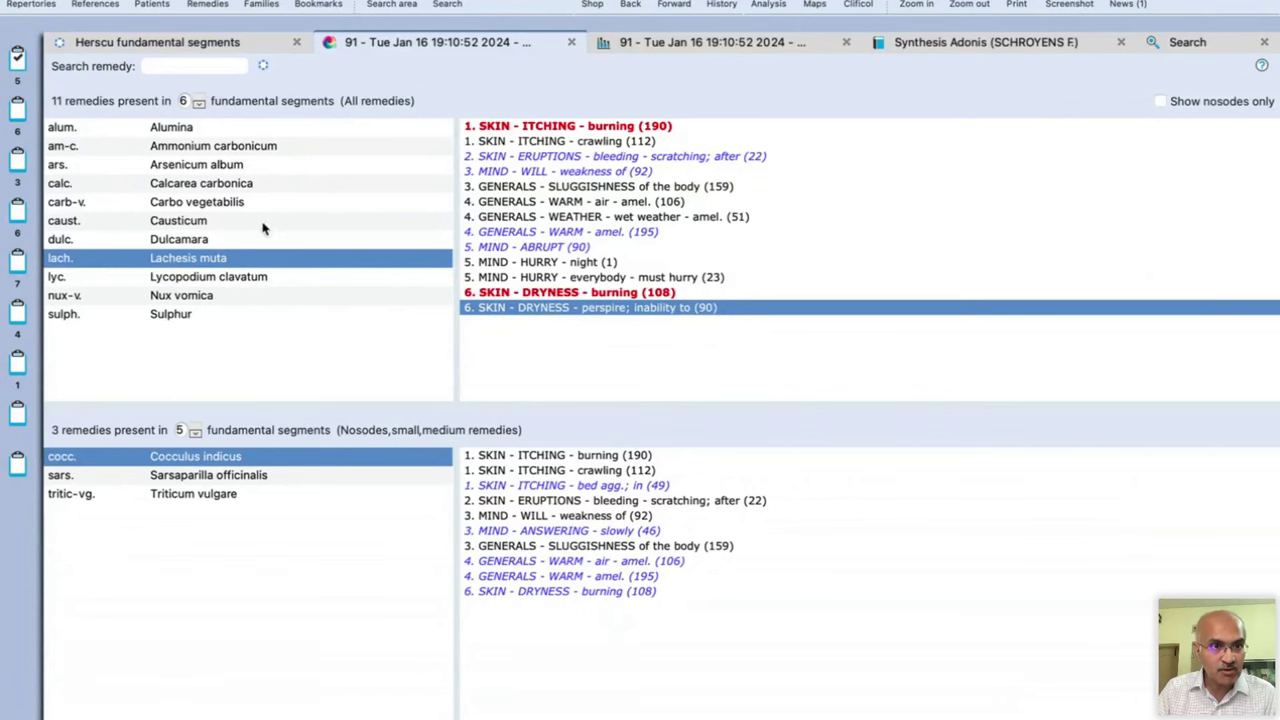
Step: Return to Alumina and examine its segment 6 rubrics for burning skin dryness, almost constant dry cough and inability to perspire
left_click(173, 130)
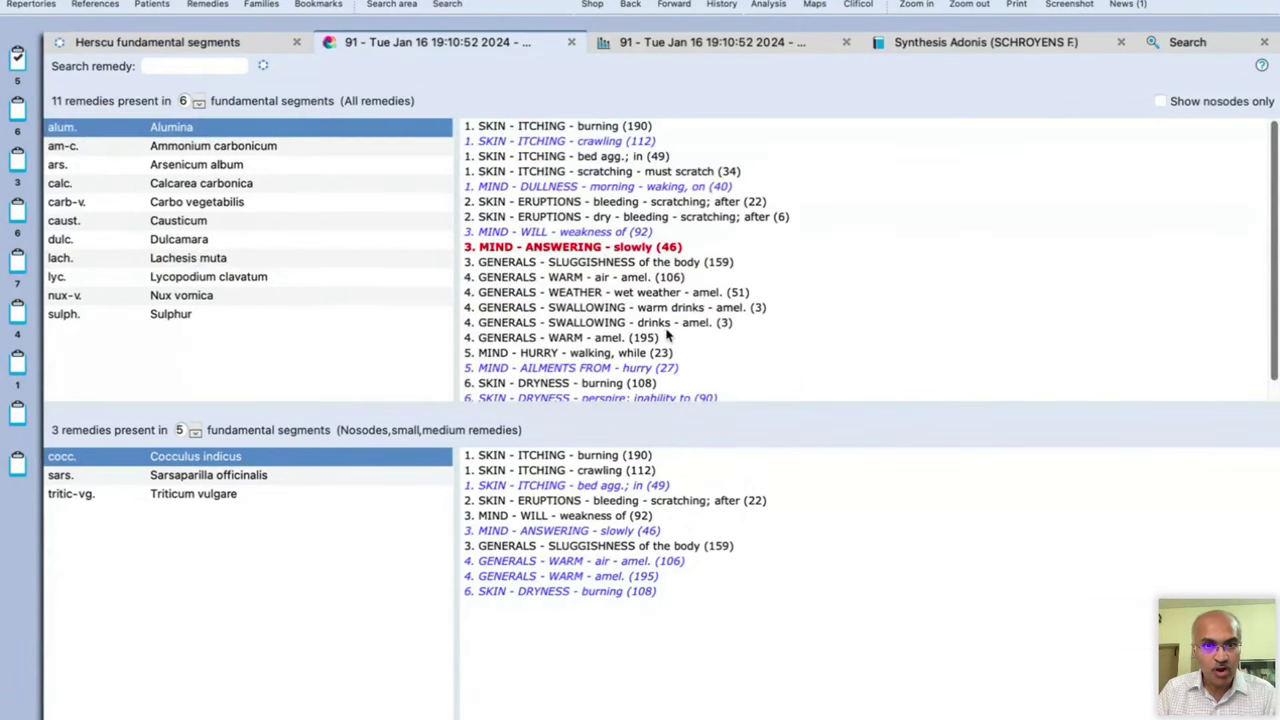
scroll(665, 335, "down", 1)
left_click(633, 366)
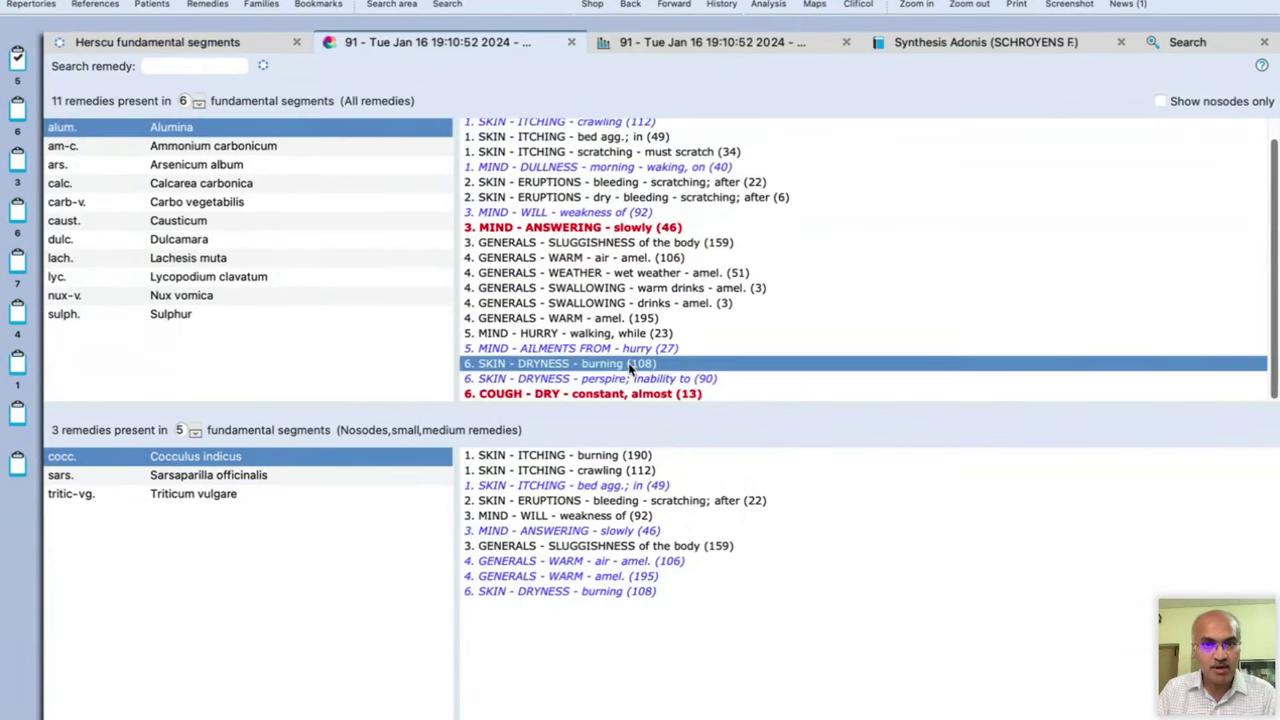
left_click(685, 396)
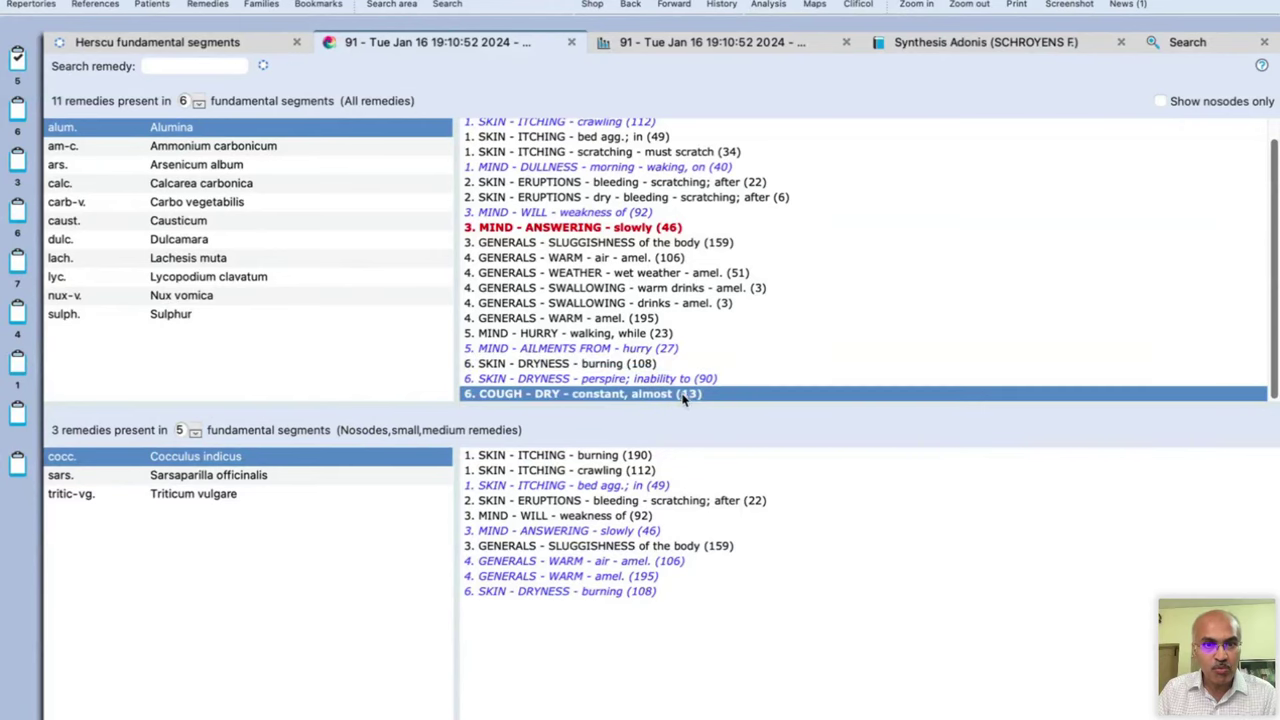
left_click(618, 366)
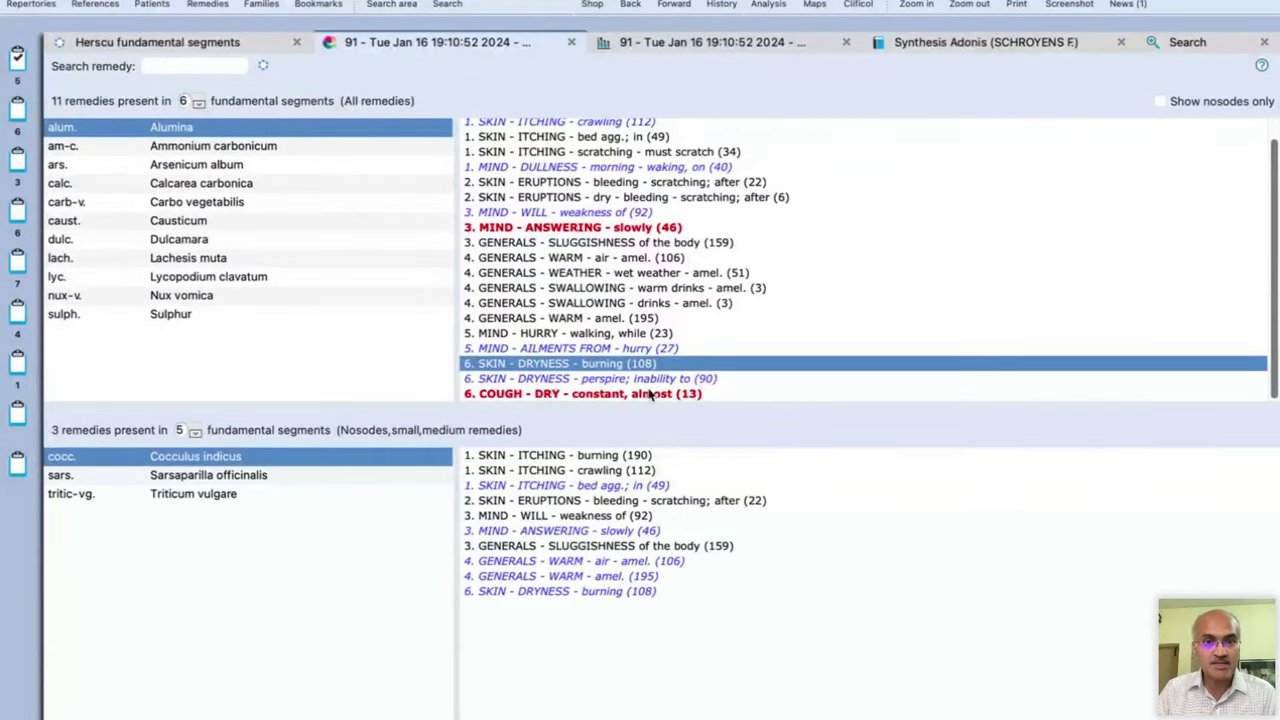
left_click(620, 395)
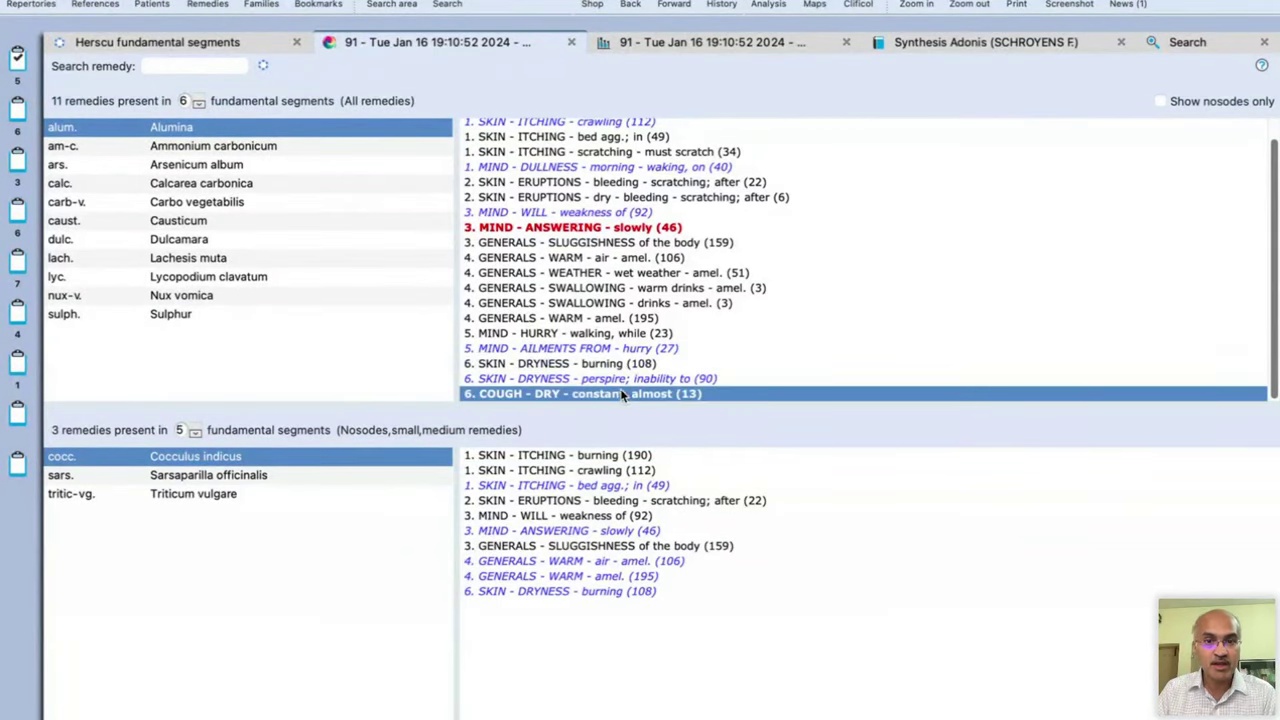
left_click(606, 366)
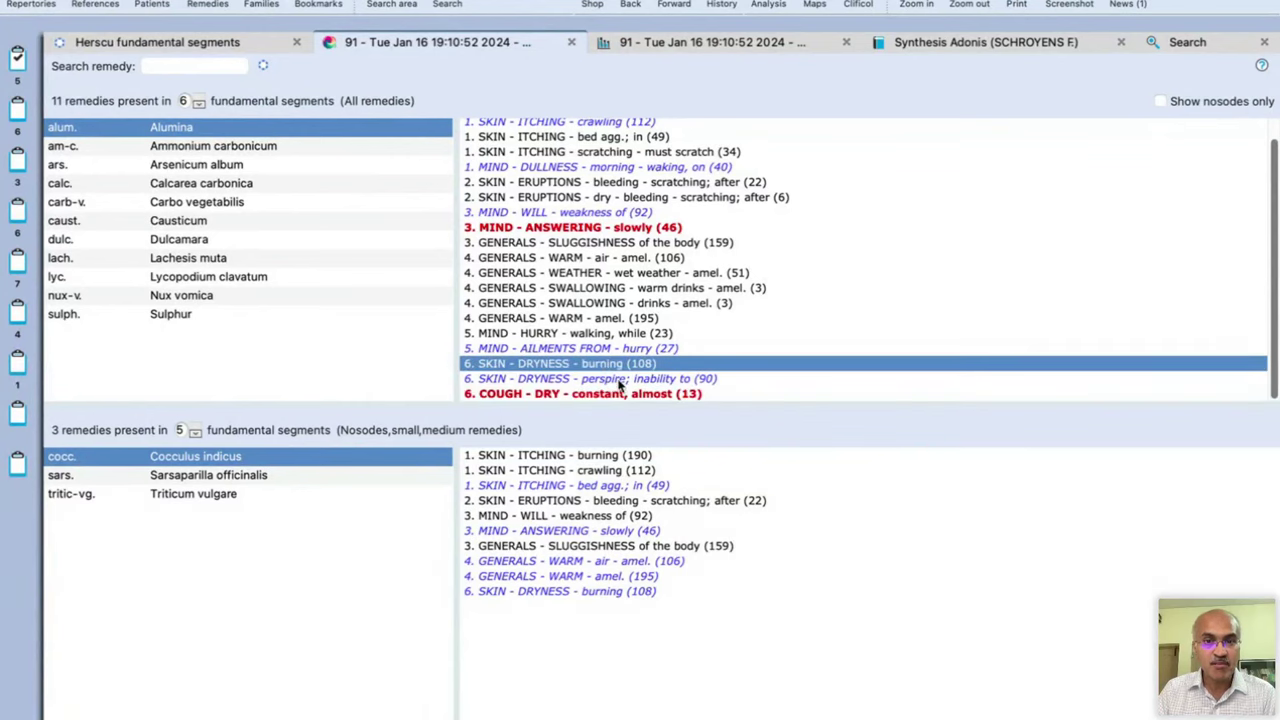
left_click(618, 381)
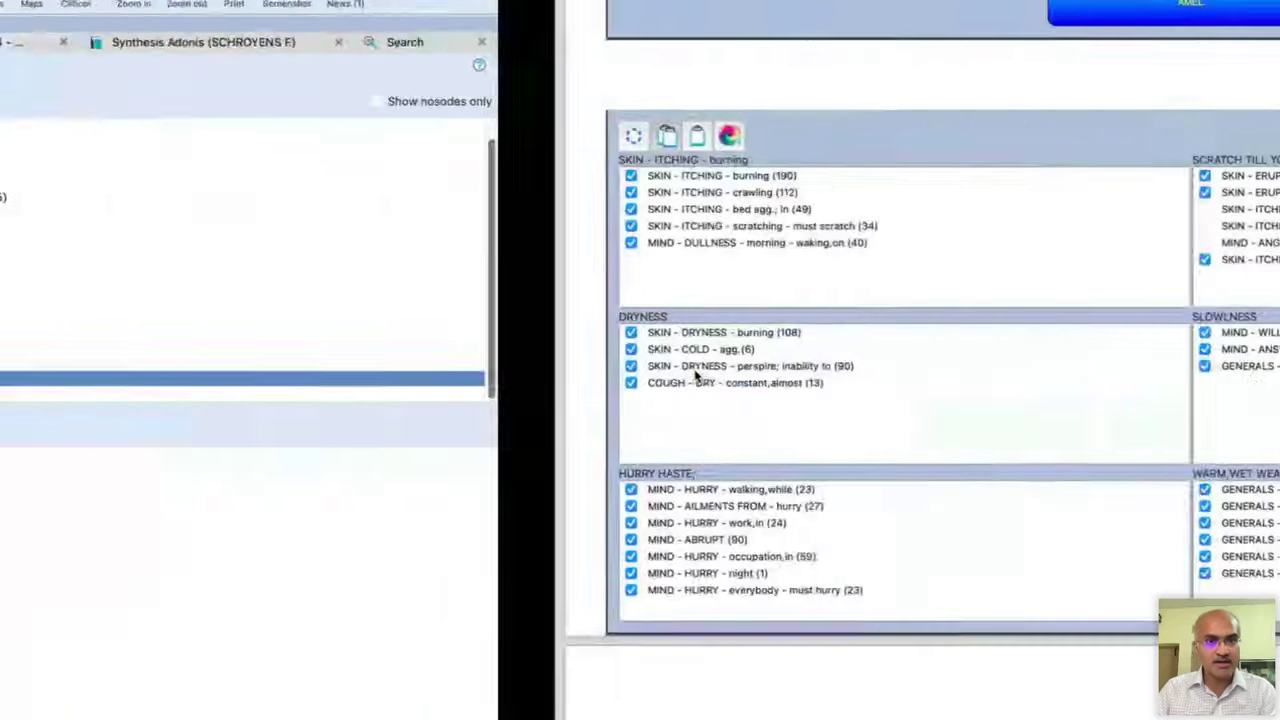
Step: Switch to the case document and read on through the new anamnesis results to the list of remedies for consideration
scroll(700, 450, "down", 5)
scroll(700, 450, "down", 5)
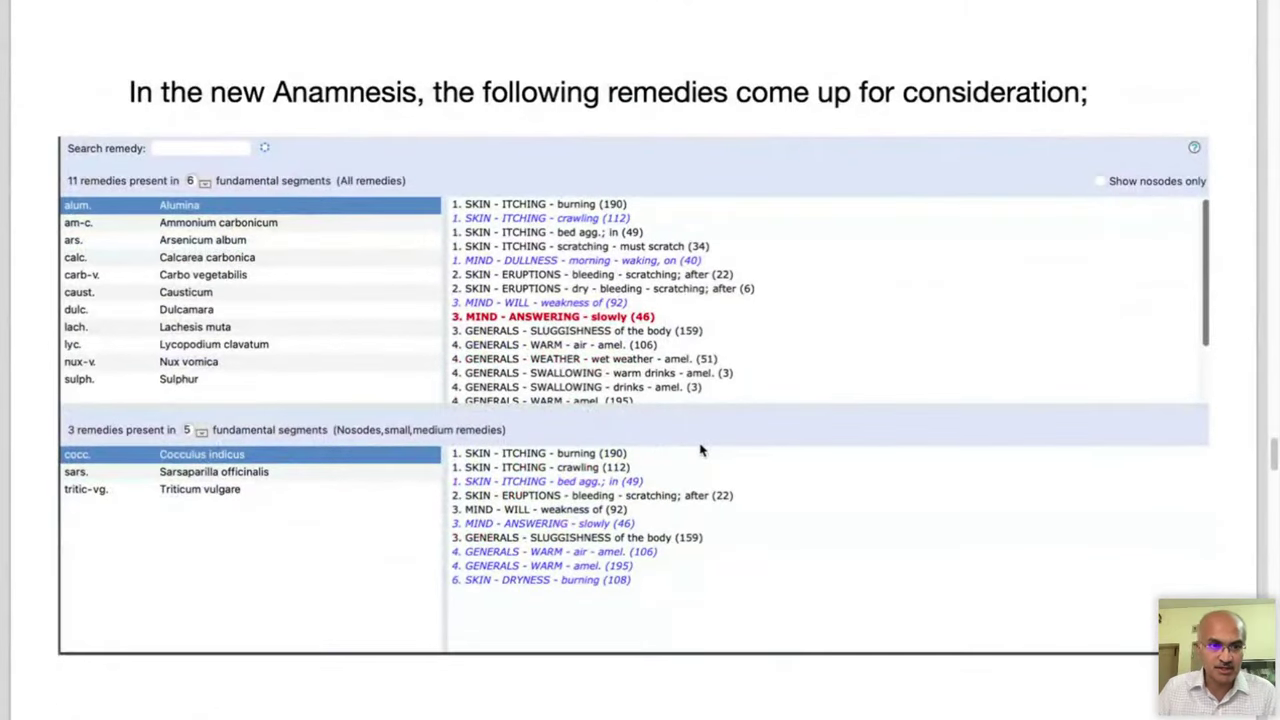
scroll(700, 450, "down", 10)
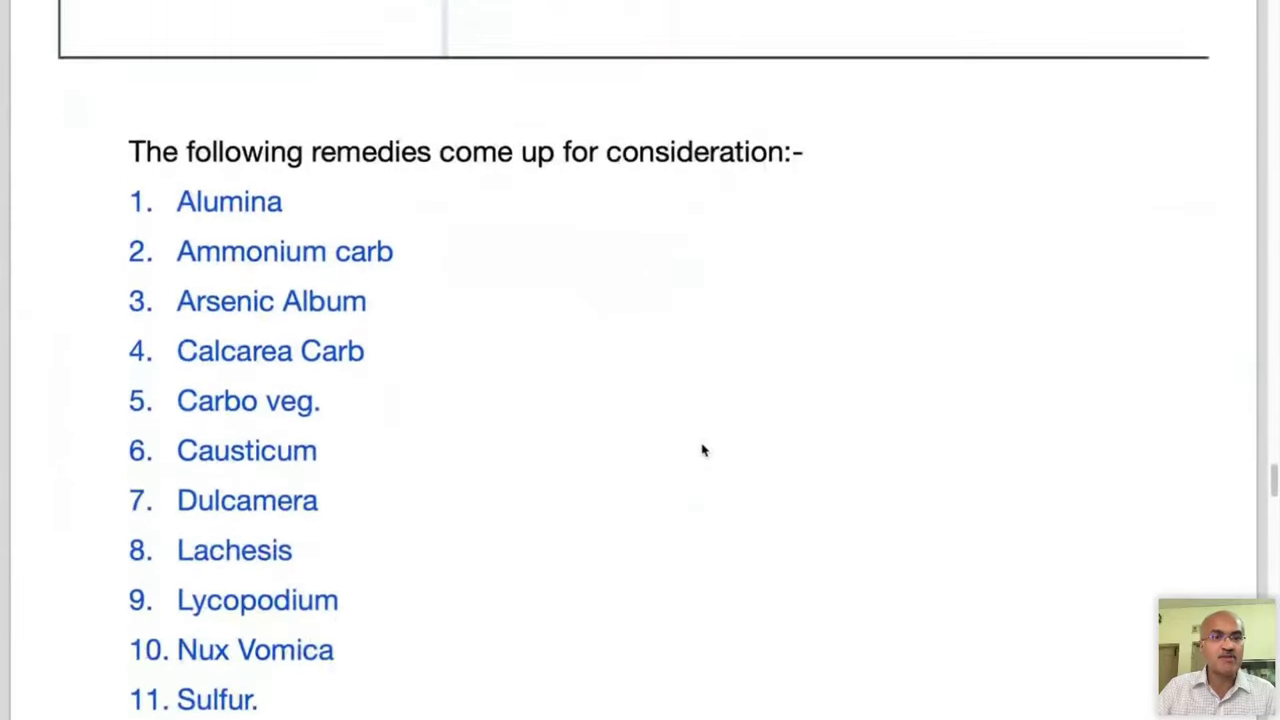
scroll(700, 451, "down", 2)
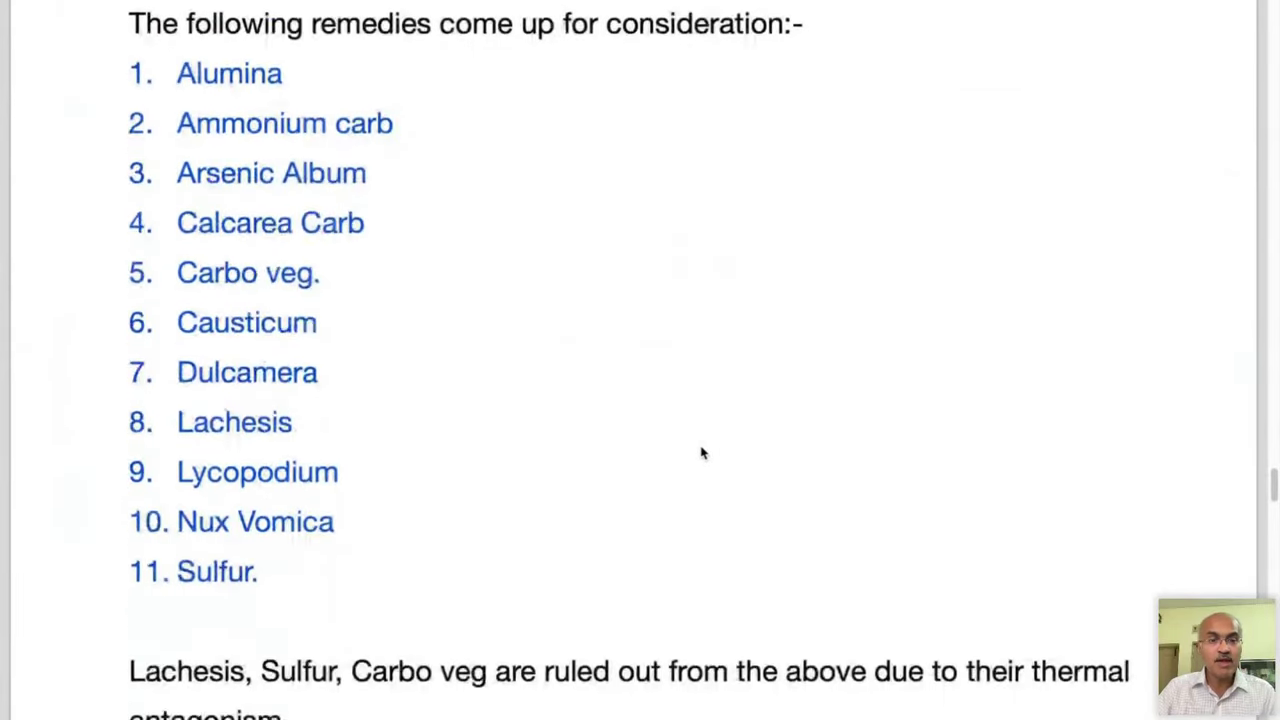